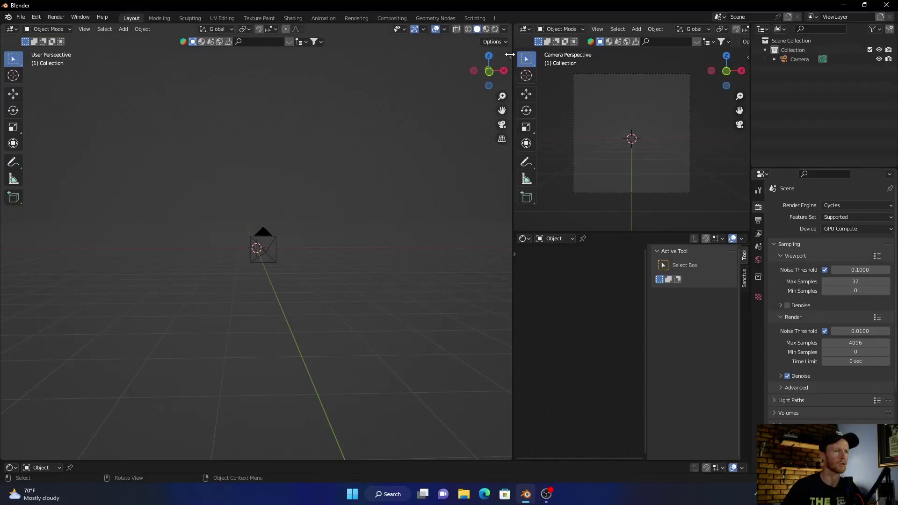
Step: Briefly check the viewport sidebar and orbit the view around the scene
left_click_drag(510, 55, 384, 56)
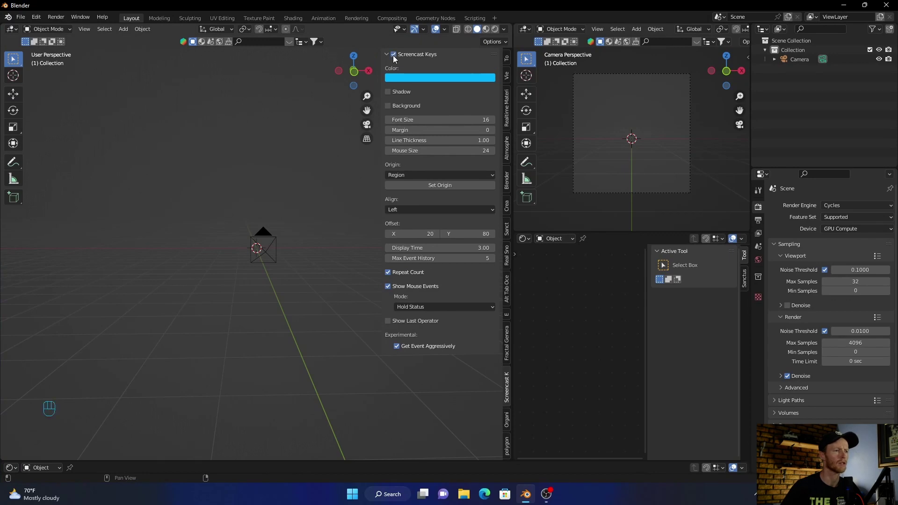
left_click_drag(381, 100, 500, 100)
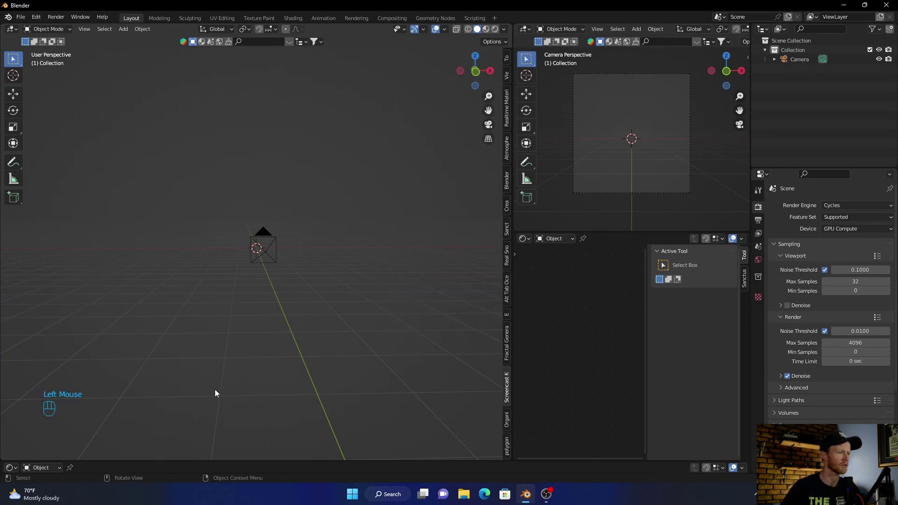
middle_click_drag(215, 389, 254, 384)
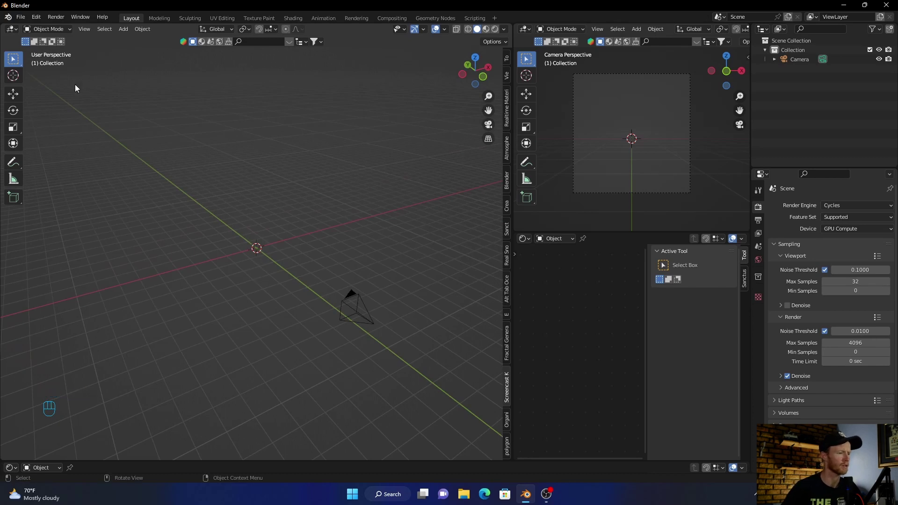
middle_click_drag(270, 343, 249, 326)
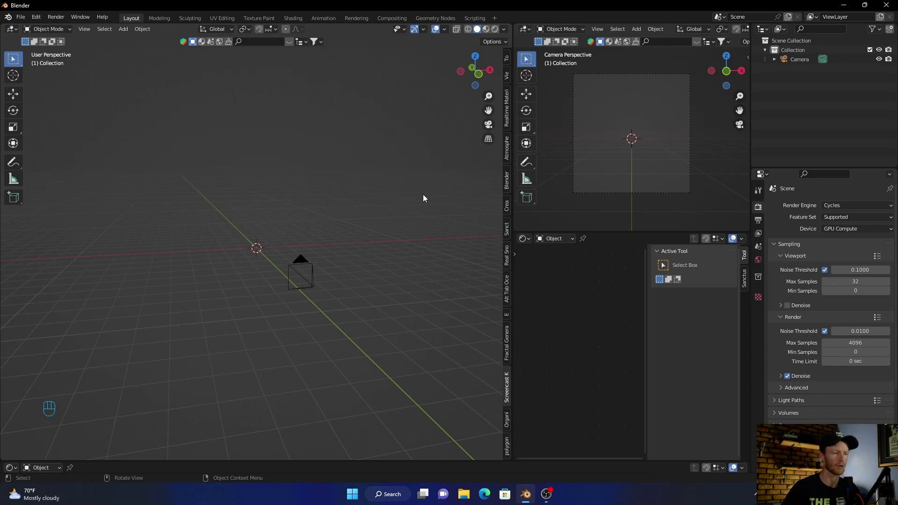
Step: Browse the Botaniq coniferous tree assets in the sidebar without adding any tree
left_click(510, 449)
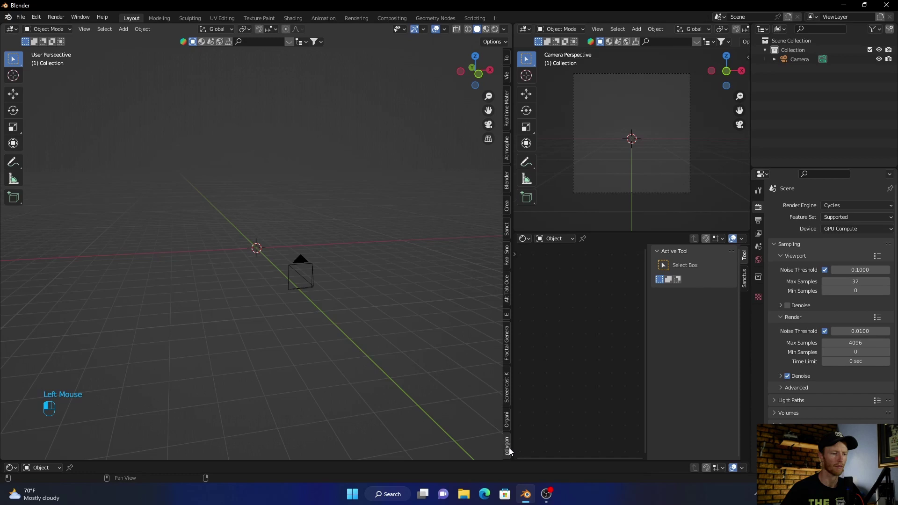
left_click(502, 73)
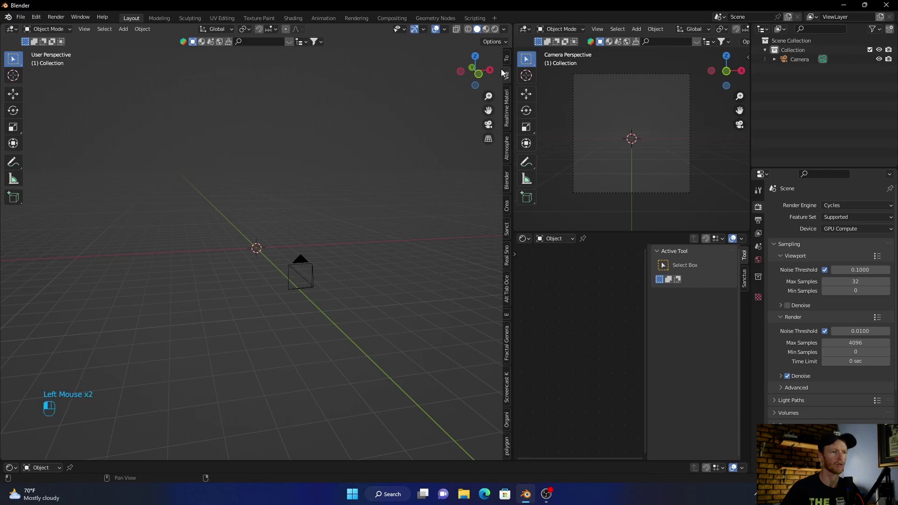
left_click(503, 68)
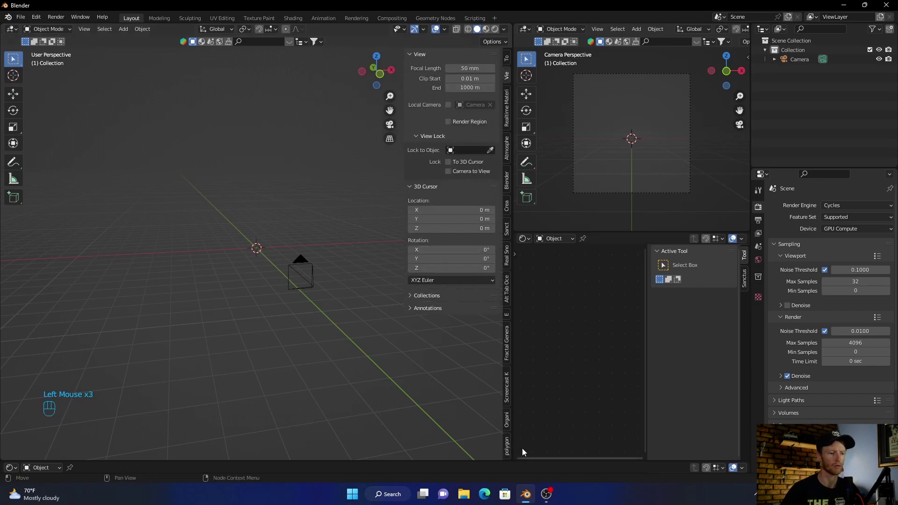
left_click(505, 449)
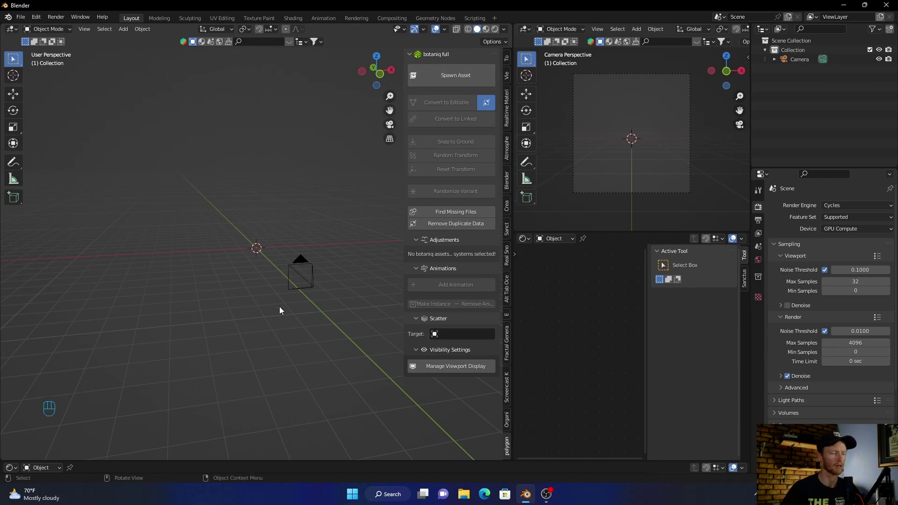
left_click(450, 75)
left_click(449, 161)
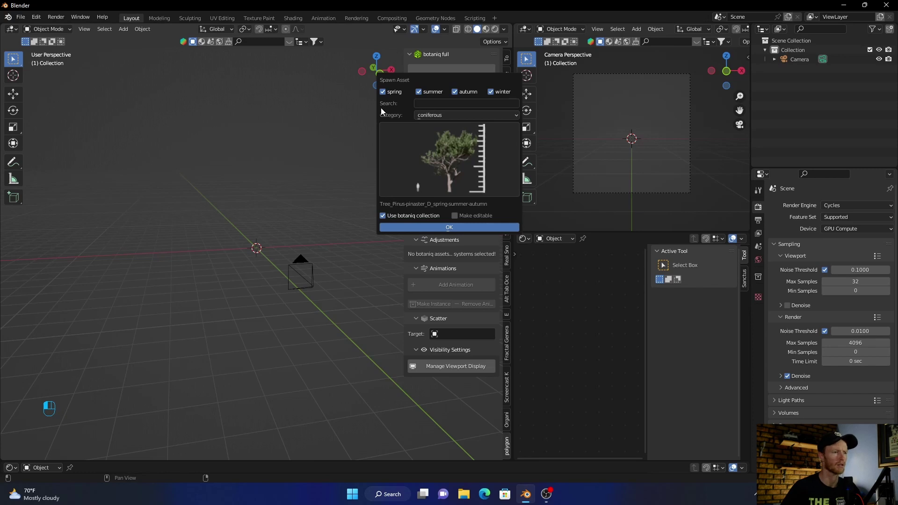
left_click(397, 52)
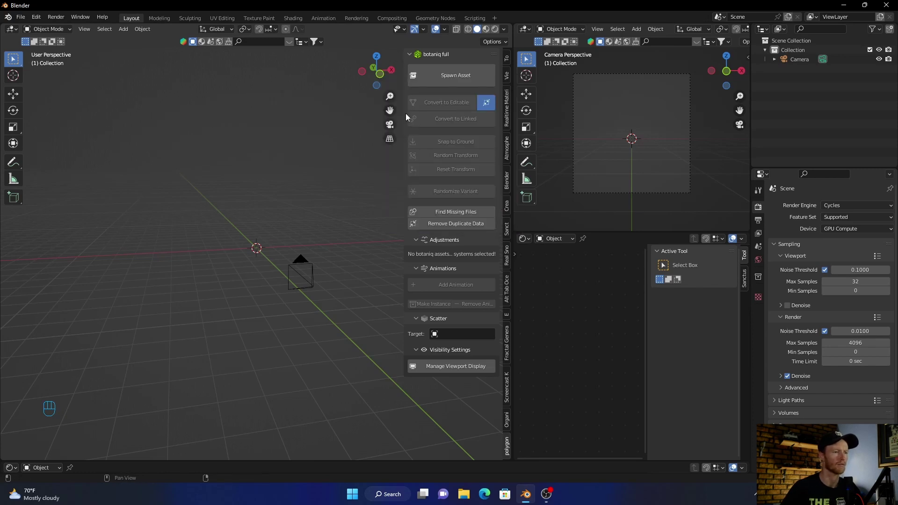
left_click_drag(406, 115, 495, 116)
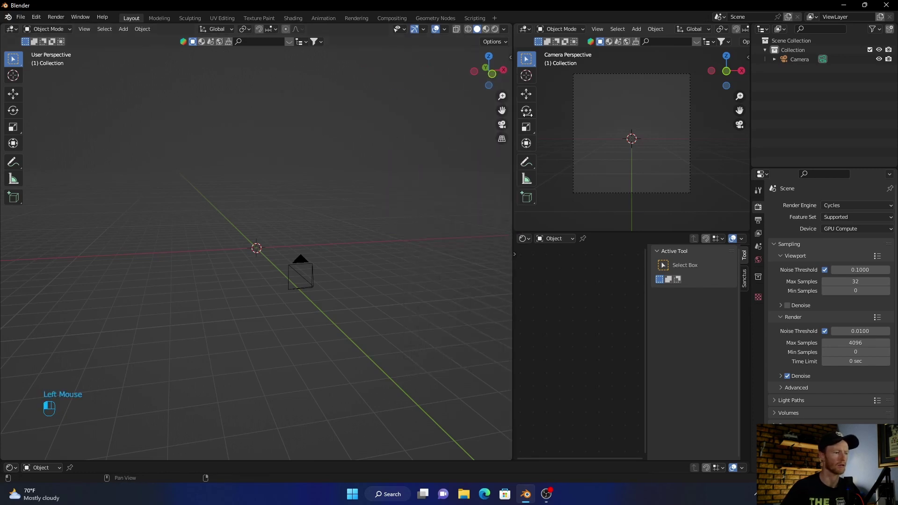
Step: Turn the bottom timeline into an Asset Browser showing the Berg library, then shrink it back
left_click(11, 468)
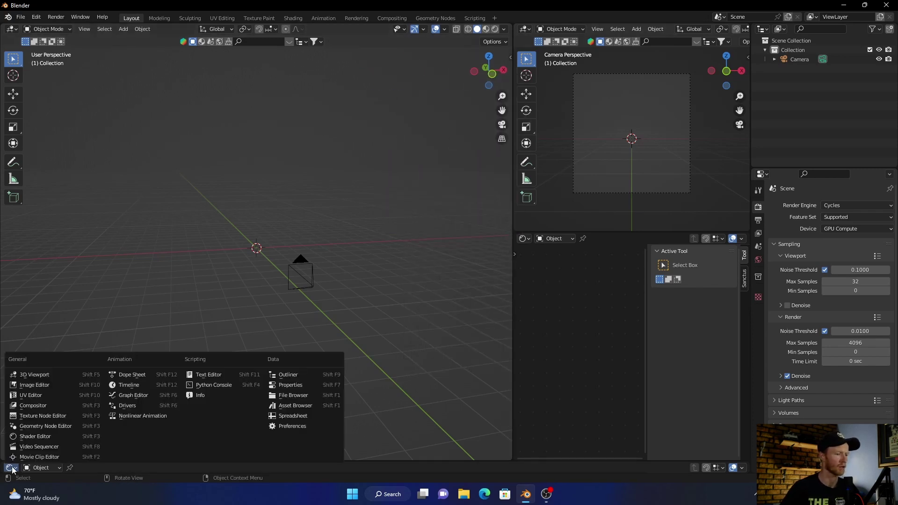
left_click(293, 405)
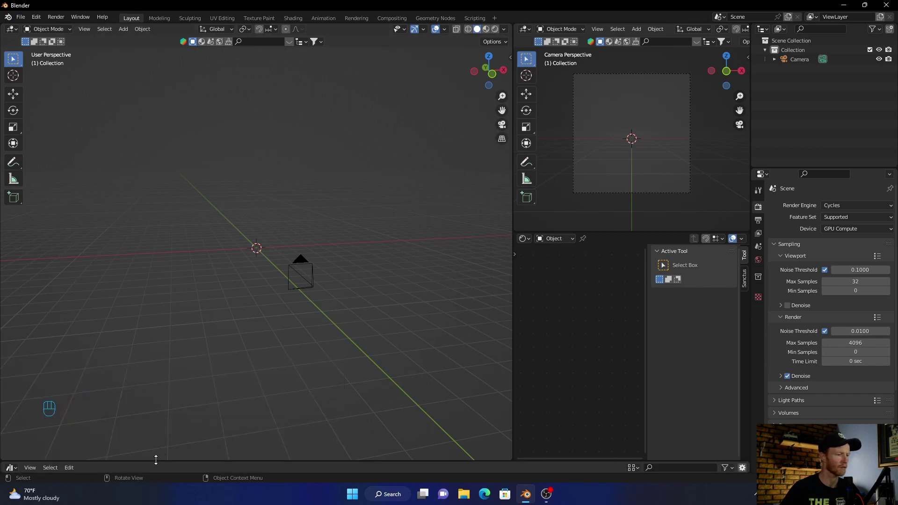
left_click_drag(156, 460, 162, 304)
left_click(65, 326)
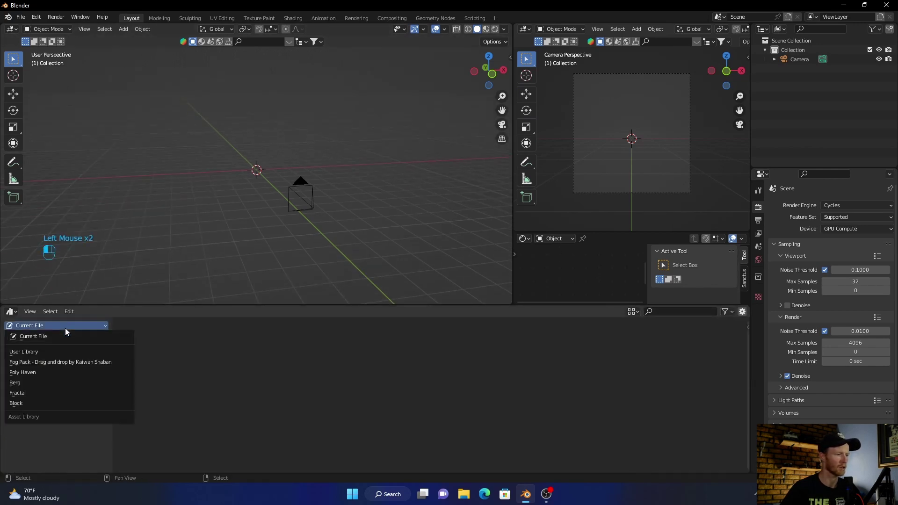
left_click(40, 382)
scroll(178, 395, "down", 6)
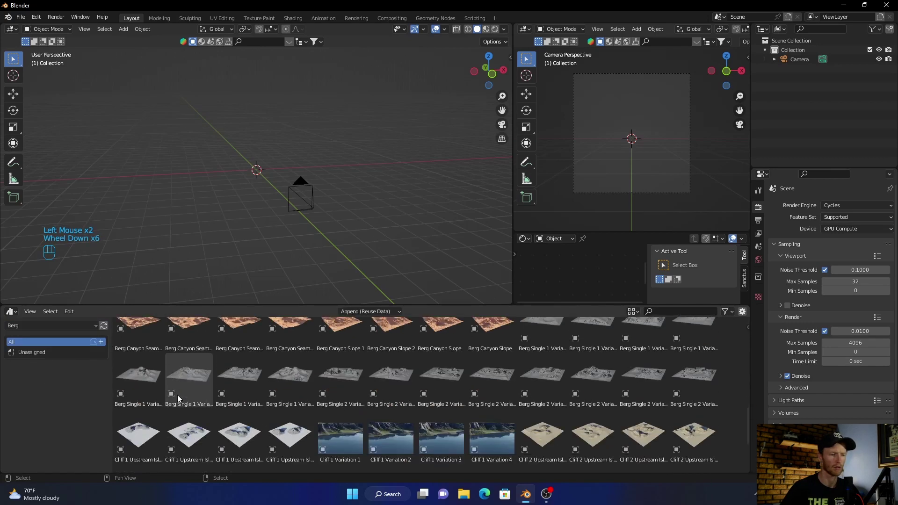
scroll(178, 399, "down", 2)
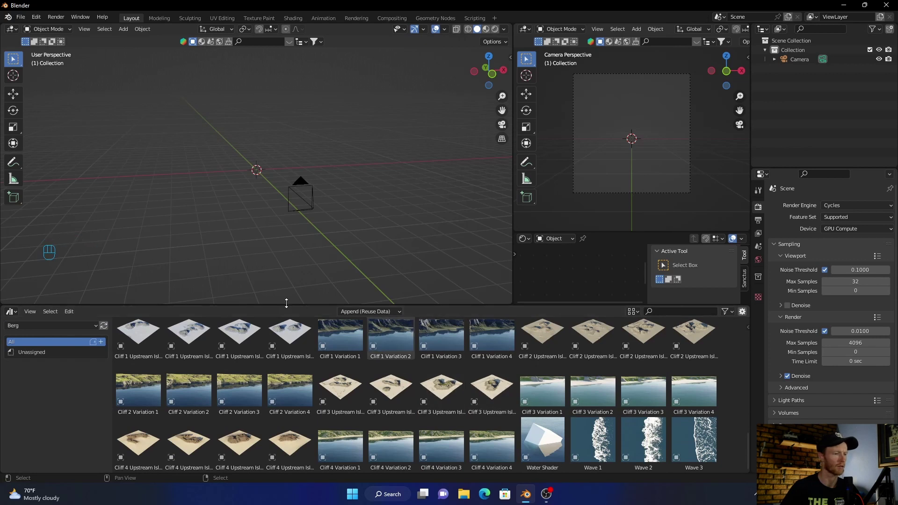
left_click_drag(273, 306, 197, 460)
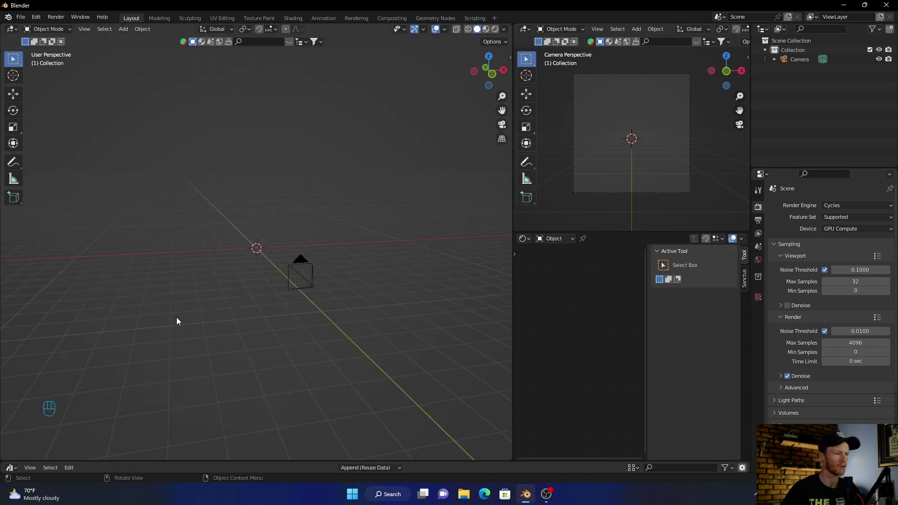
mouse_move(276, 336)
middle_mouse_down()
mouse_move(221, 340)
mouse_move(274, 343)
mouse_move(296, 324)
mouse_move(265, 336)
middle_mouse_up()
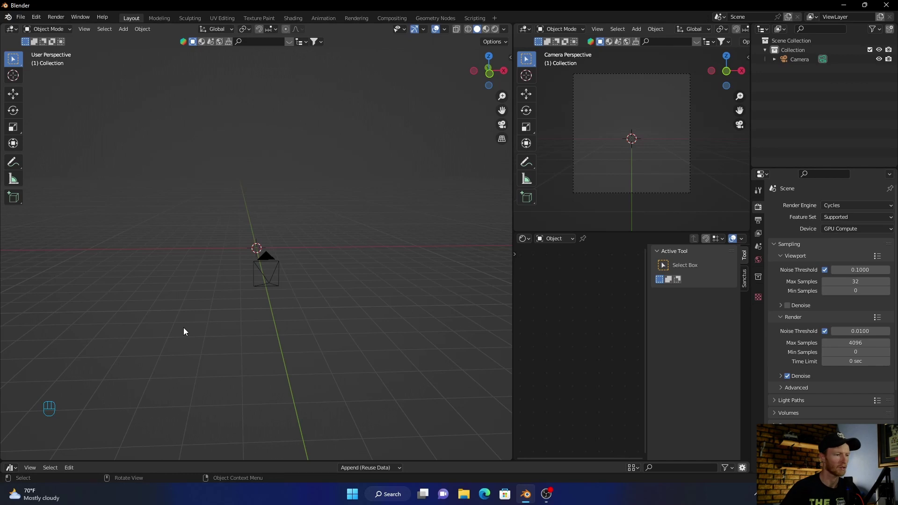
middle_click_drag(184, 327, 209, 324)
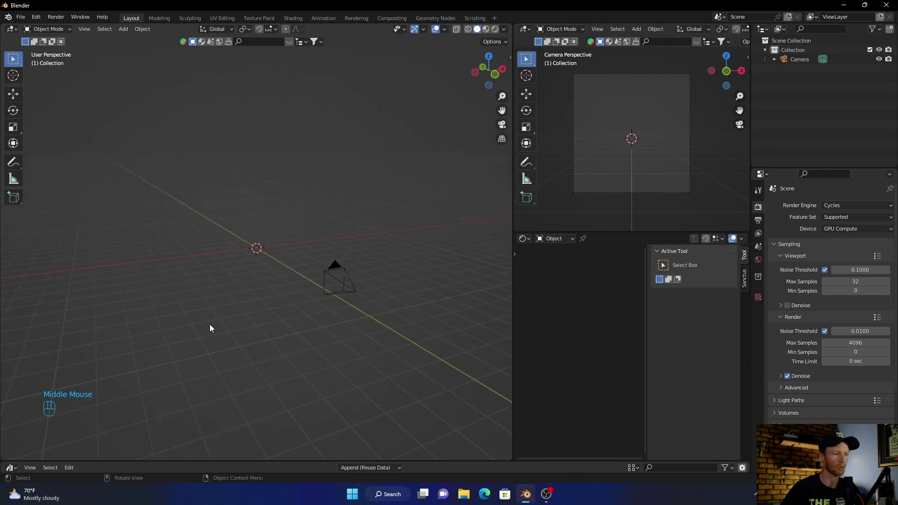
scroll(218, 283, "up", 2)
scroll(217, 282, "down", 2)
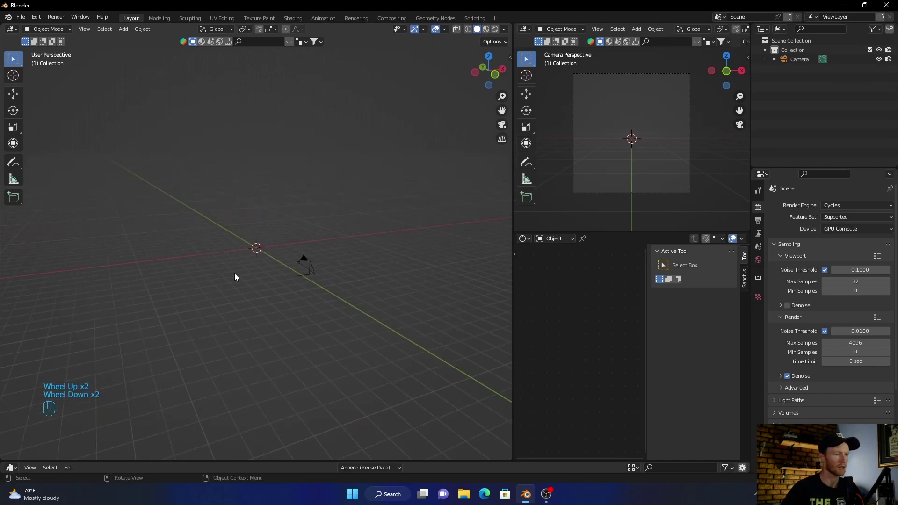
mouse_move(234, 273)
middle_mouse_down()
mouse_move(126, 293)
mouse_move(142, 262)
mouse_move(246, 274)
mouse_move(227, 270)
middle_mouse_up()
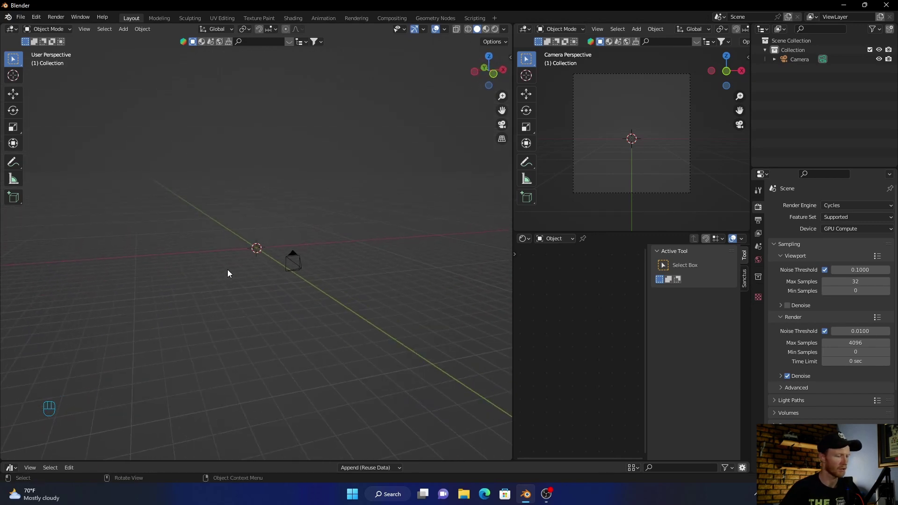
Step: Delete an unwanted object and add a noise Landscape mesh from the Shift+A menu
key("shift+a")
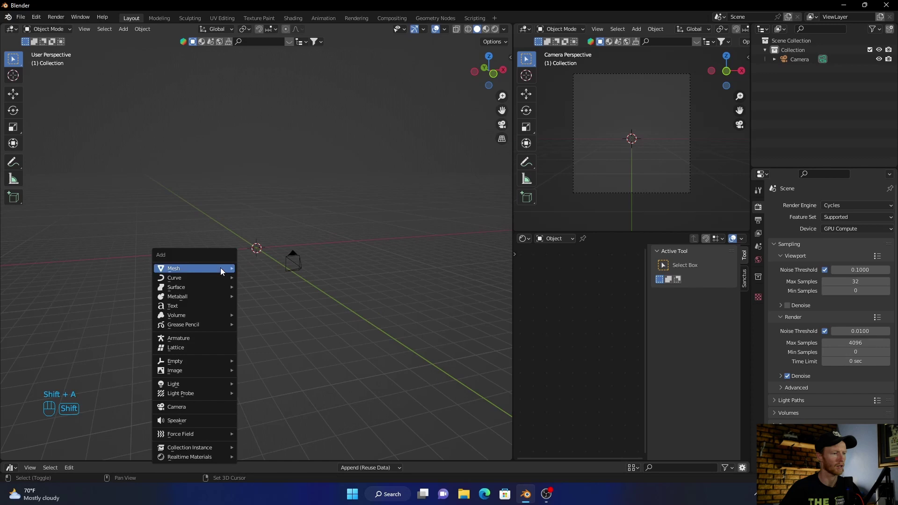
mouse_move(220, 267)
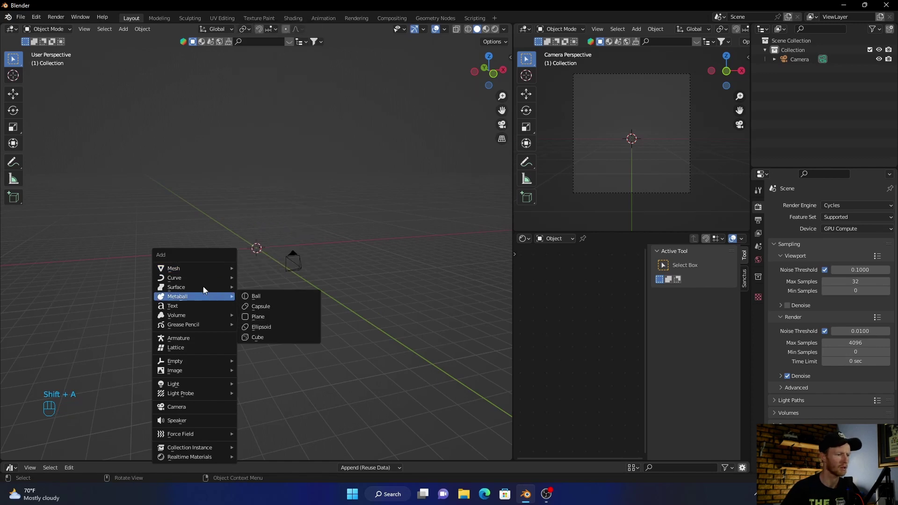
middle_click_drag(257, 265, 277, 228)
key("Delete")
key("shift+a")
mouse_move(276, 228)
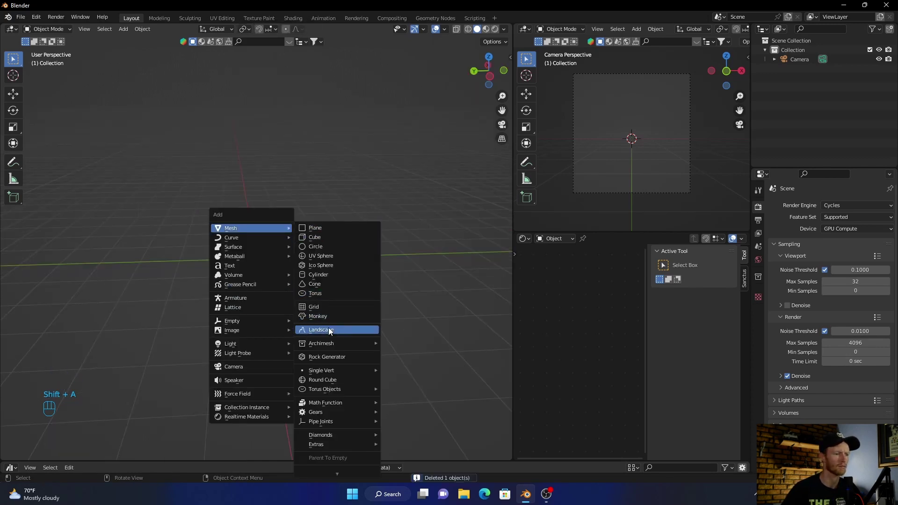
left_click(313, 329)
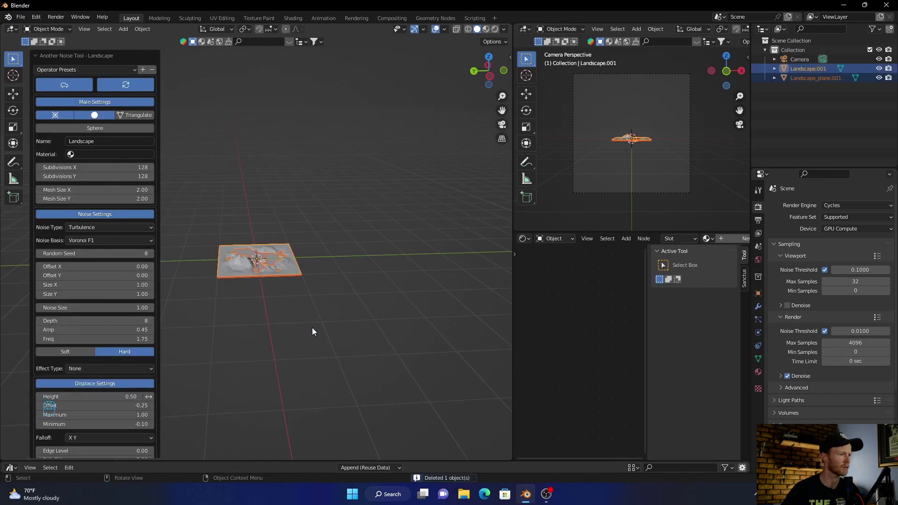
Step: Apply the lakes 1 landscape preset with random seed 42, then inspect the terrain
left_click(73, 69)
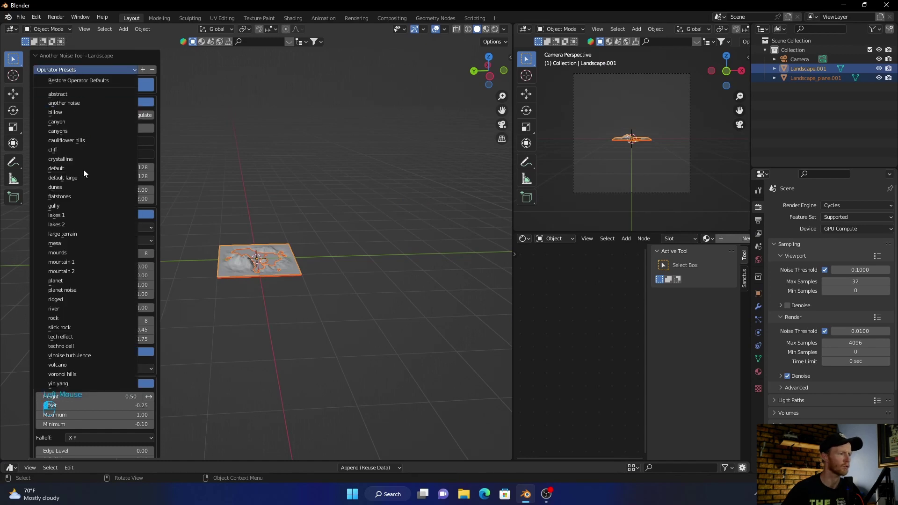
left_click(80, 210)
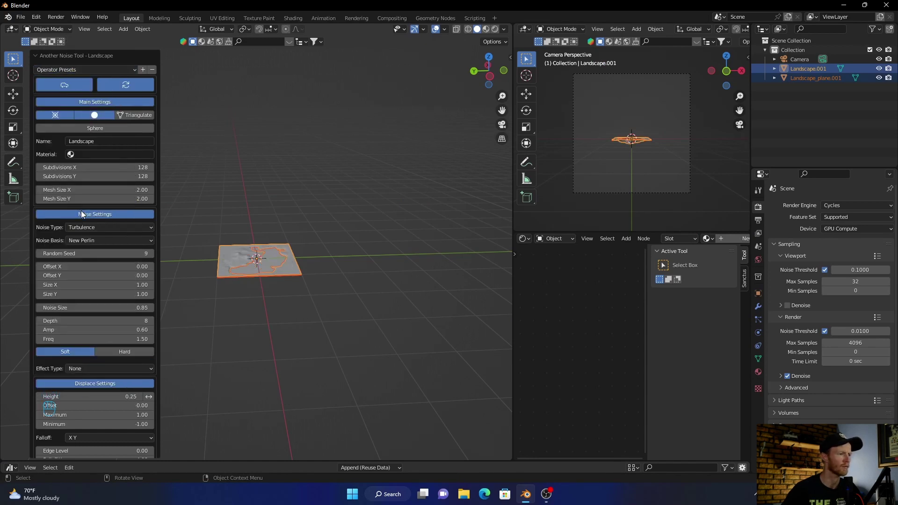
left_click_drag(85, 253, 157, 255)
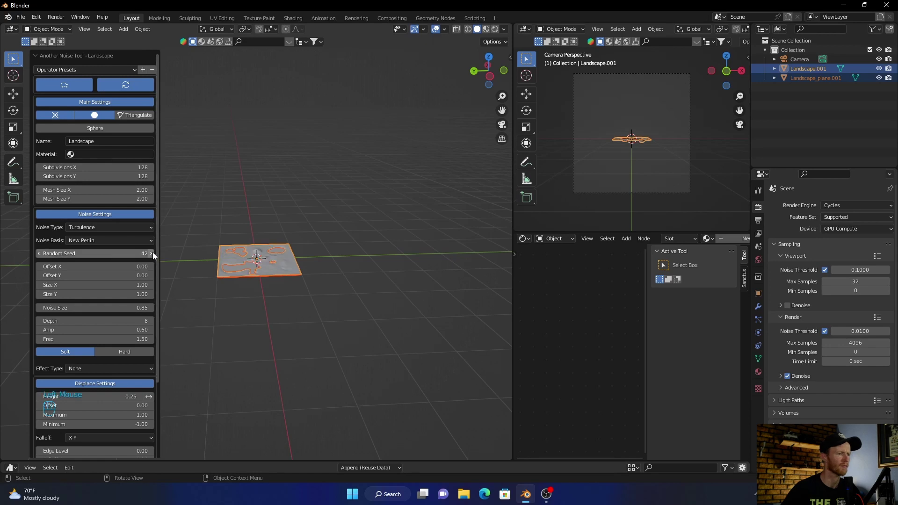
left_click(273, 329)
middle_click(272, 332)
middle_click_drag(272, 332, 277, 366)
Step: Scale Landscape.001 by about 7.497 and orbit down to a low view across it
left_click(259, 262)
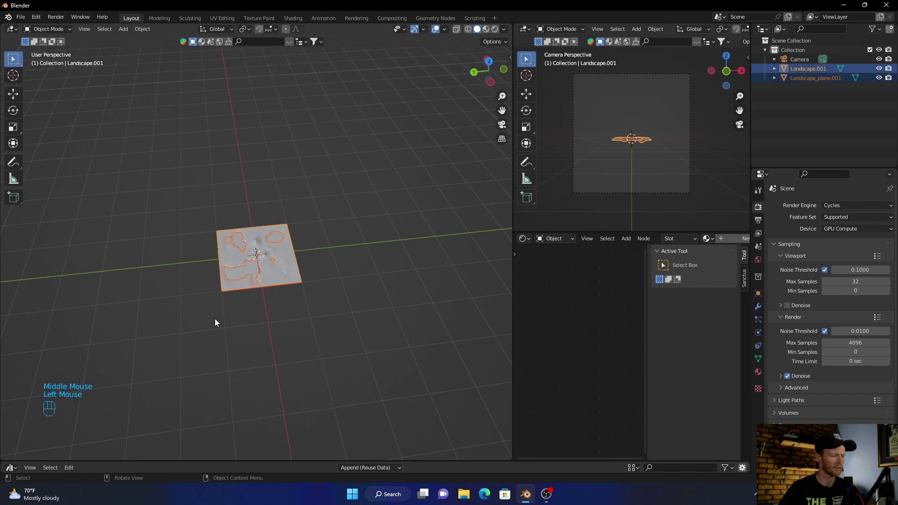
key("s")
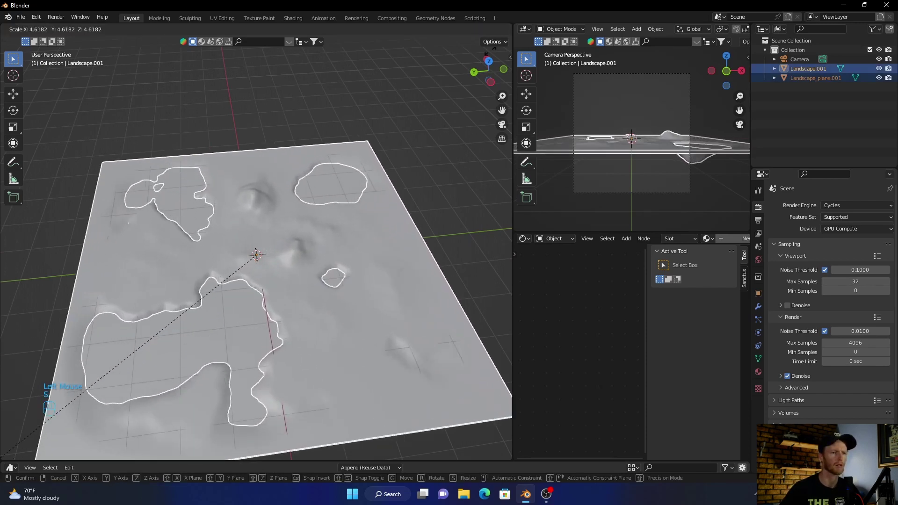
left_click(504, 21)
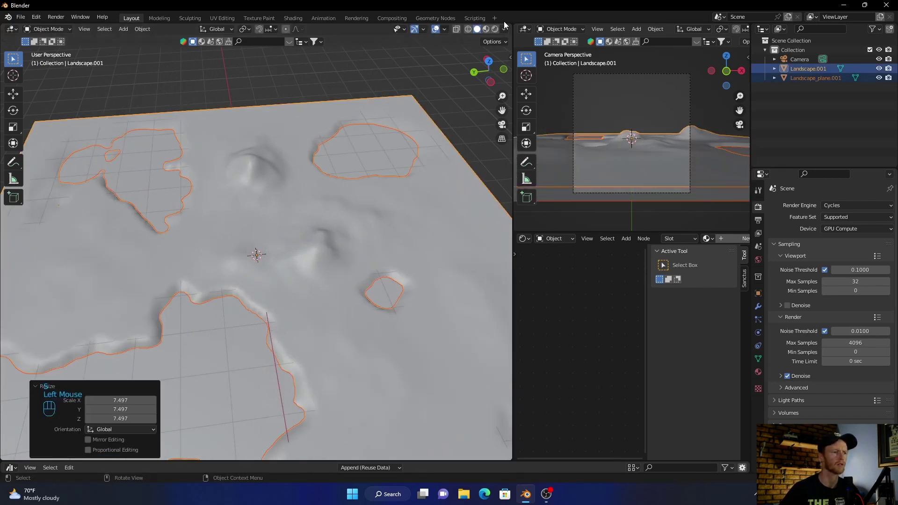
double_click(459, 83)
middle_click_drag(265, 223, 298, 180)
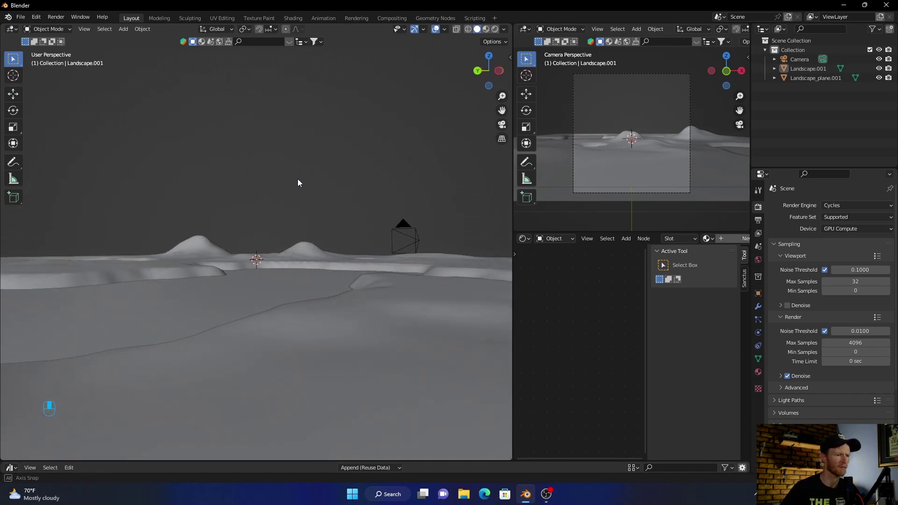
scroll(298, 183, "up", 1)
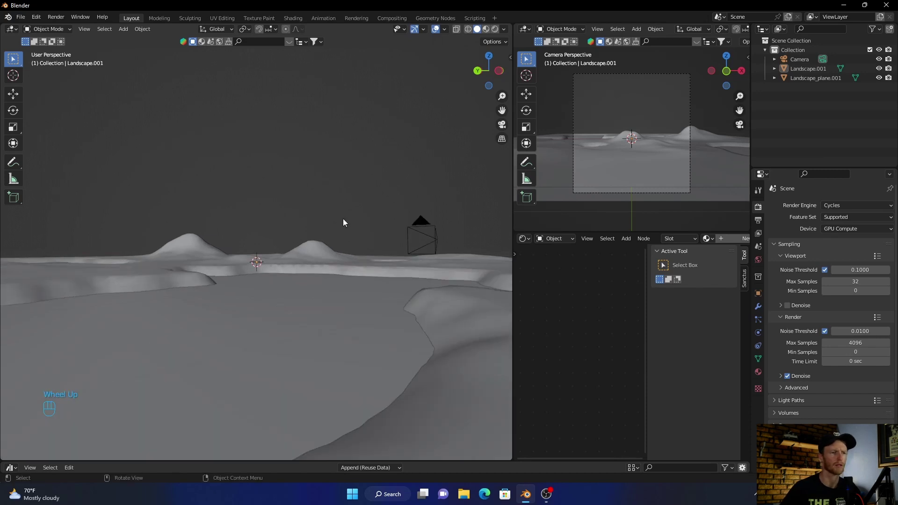
Step: Align the camera to the current low view and set its focal length to 24 mm
left_click(803, 59)
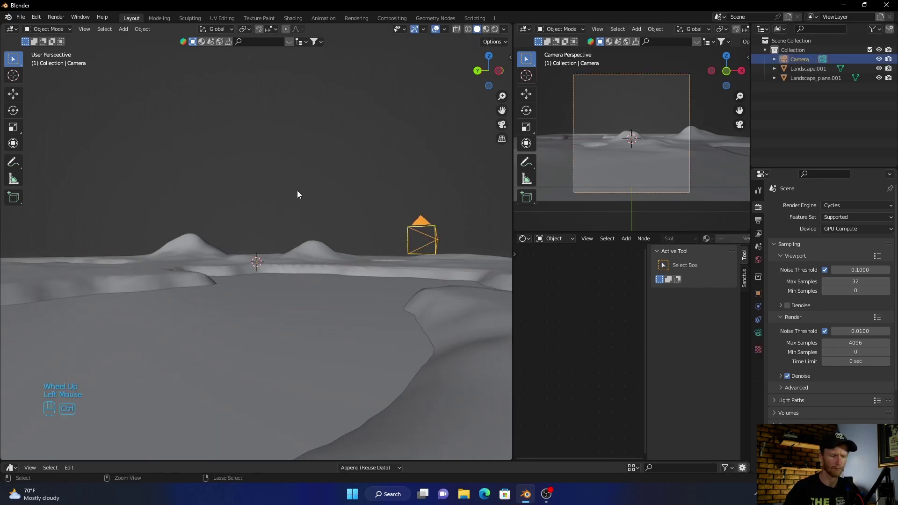
key("ctrl+alt+KP_0")
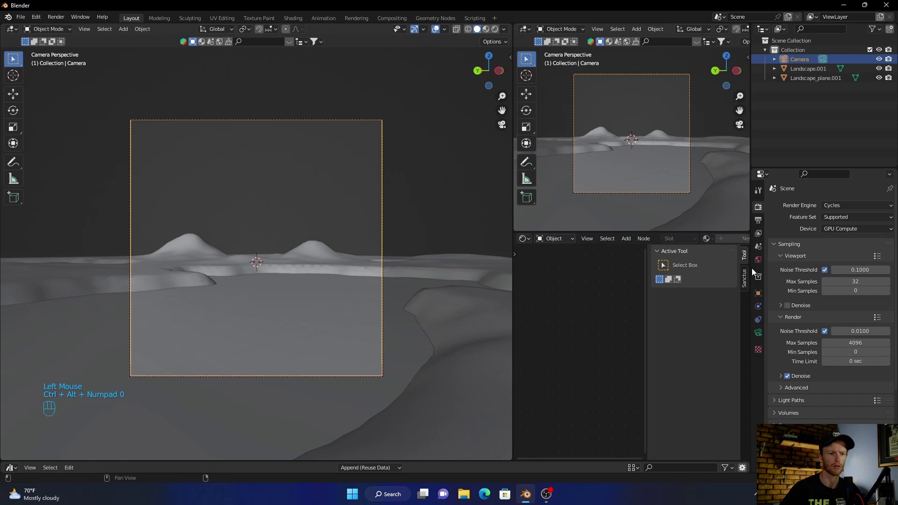
left_click(758, 332)
left_click_drag(849, 250, 820, 250)
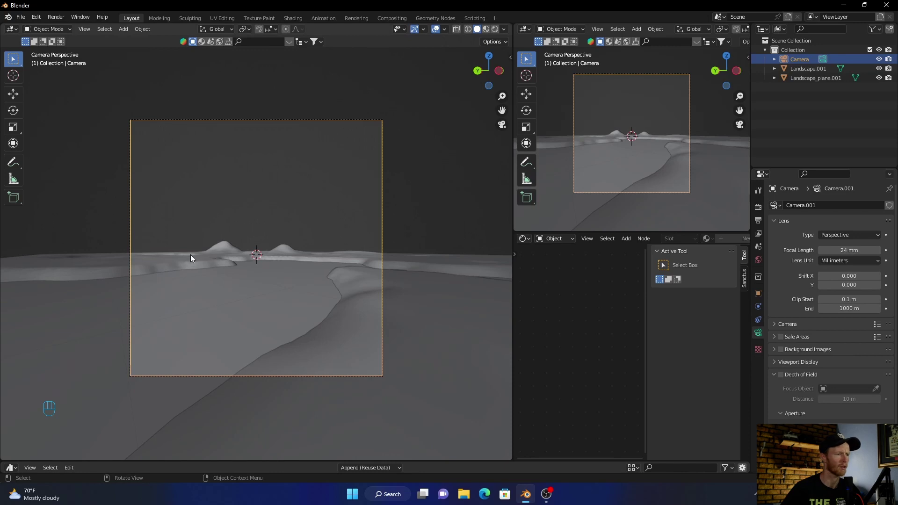
left_click(355, 327)
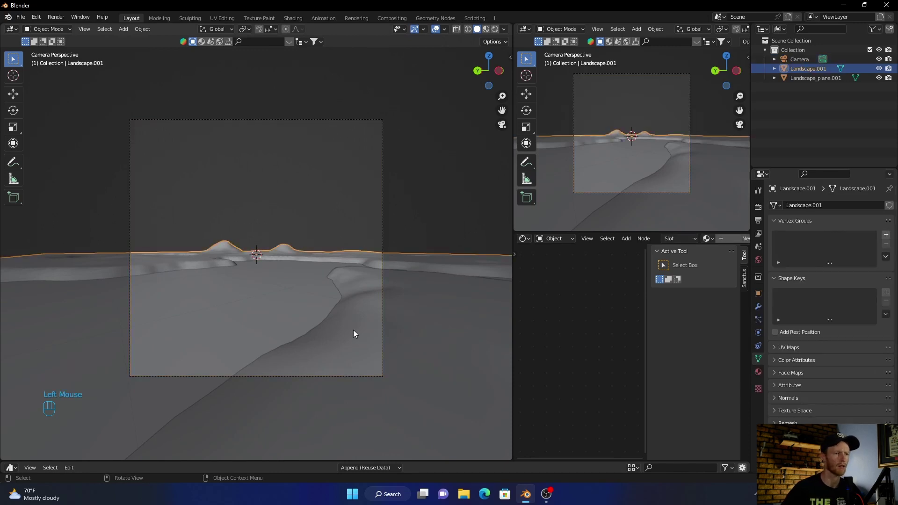
Step: Scatter Botaniq Cut (A) grass over the landscape, then select the water plane Landscape_plane.001
left_click(508, 58)
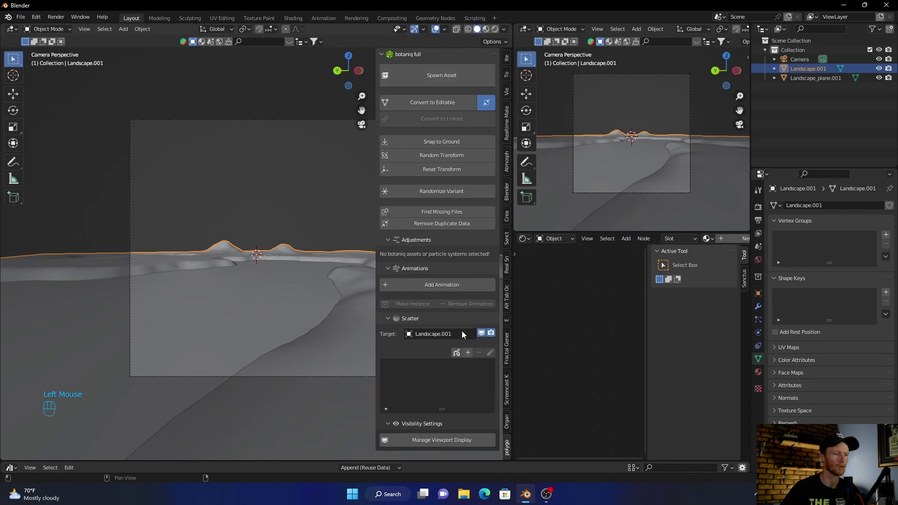
left_click(468, 352)
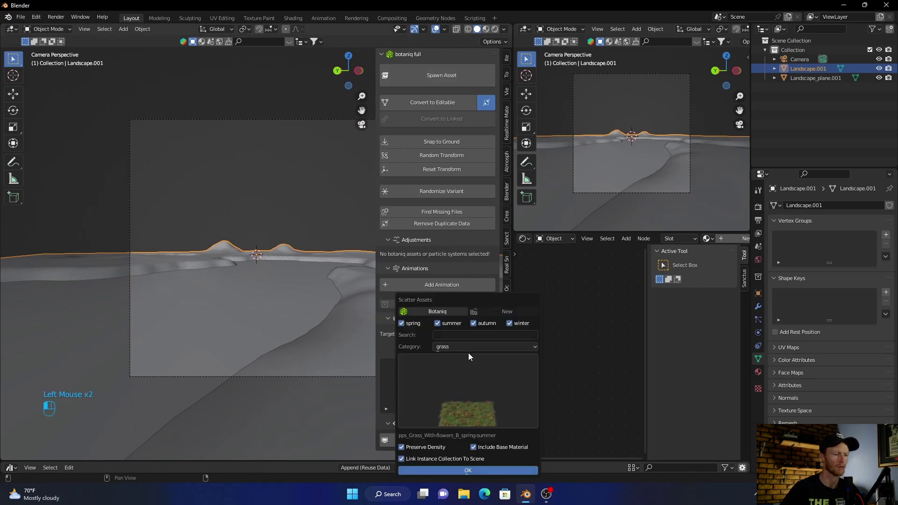
left_click(463, 391)
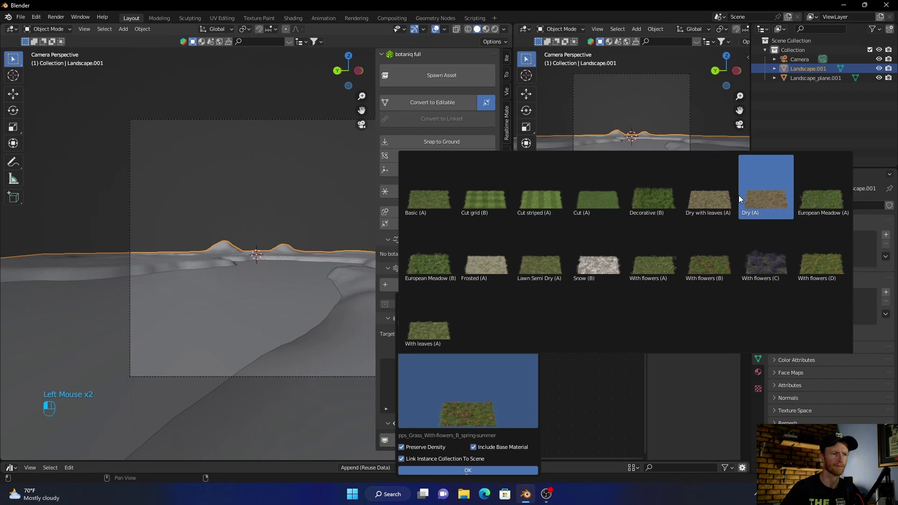
left_click(602, 202)
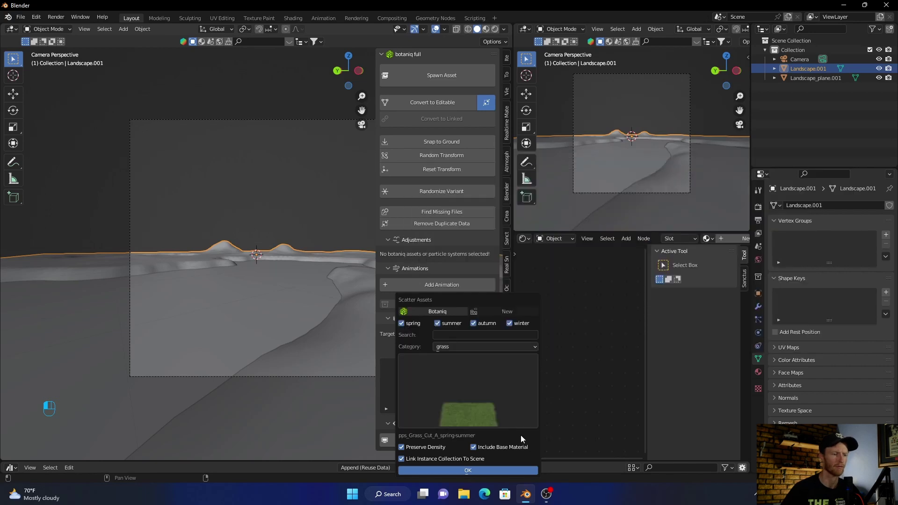
left_click(479, 471)
left_click(77, 185)
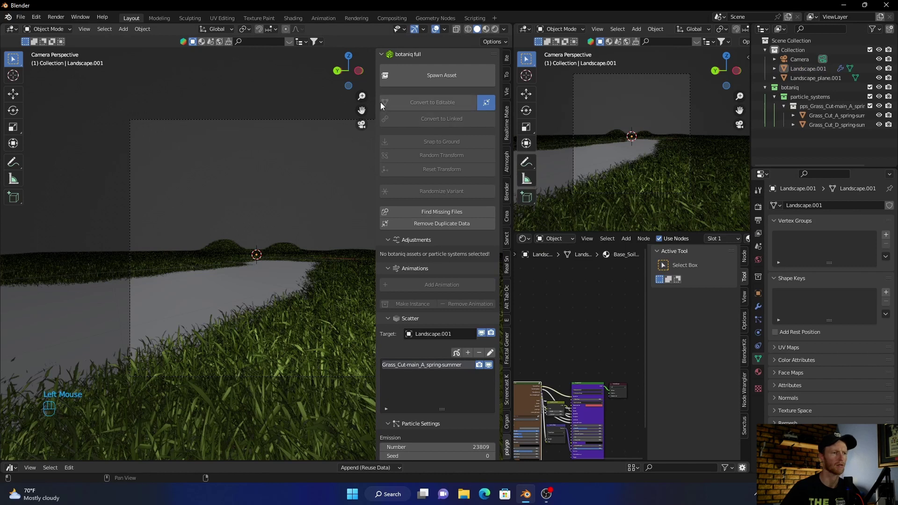
left_click_drag(377, 100, 473, 110)
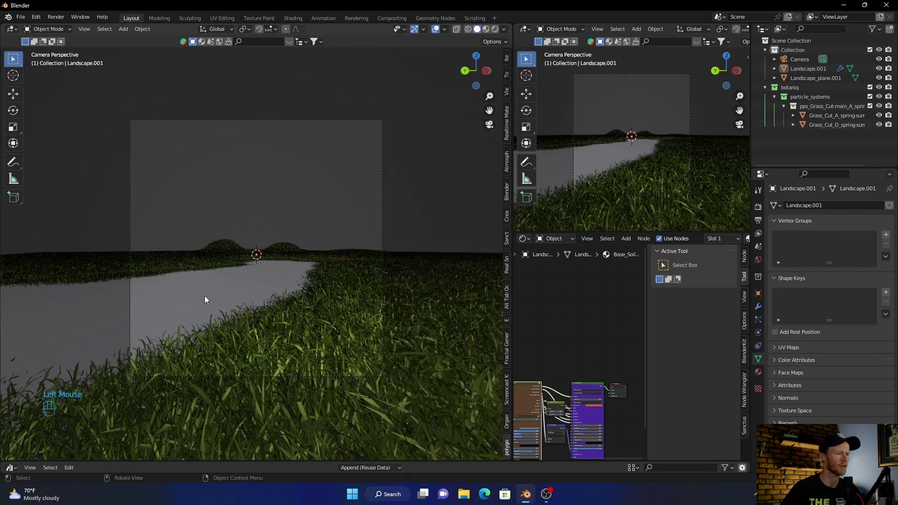
left_click(196, 305)
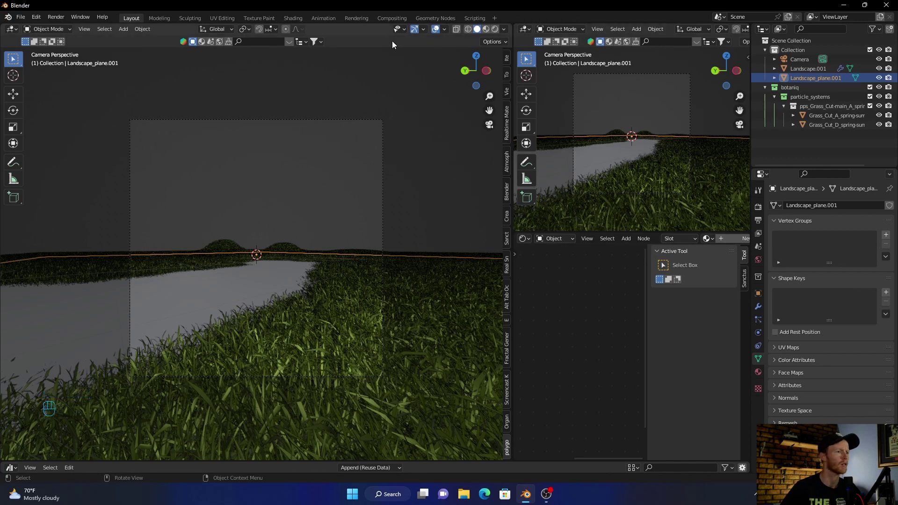
Step: In Shading, give Landscape_plane.001 a new Principled BSDF material with Roughness 0 and Transmission 1
left_click(285, 19)
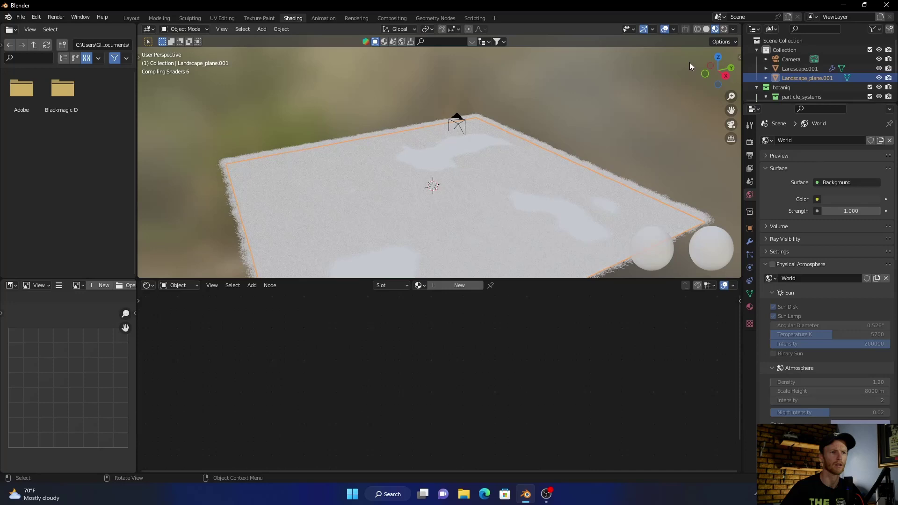
left_click(704, 29)
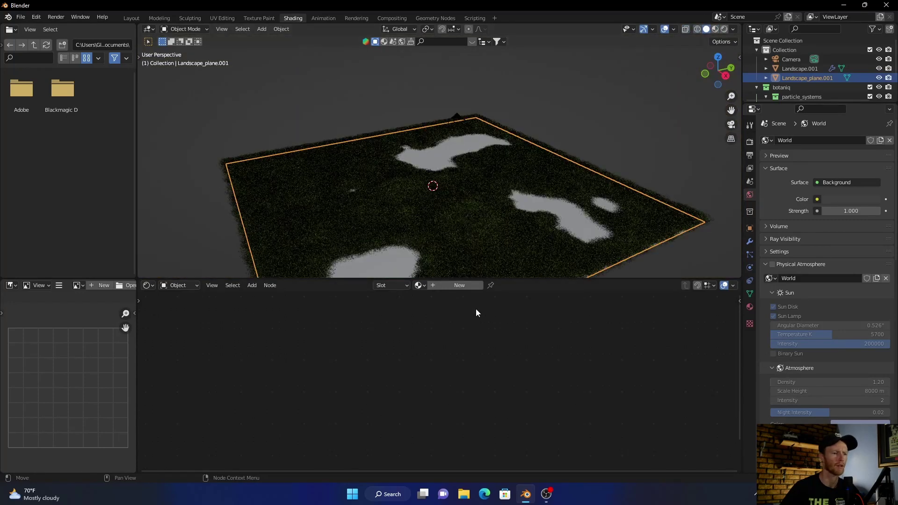
left_click(456, 285)
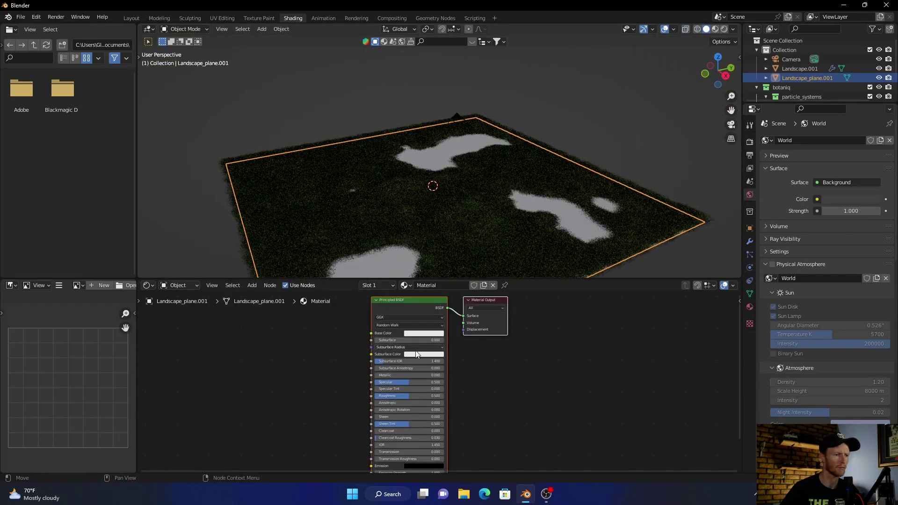
middle_click_drag(334, 385, 346, 366)
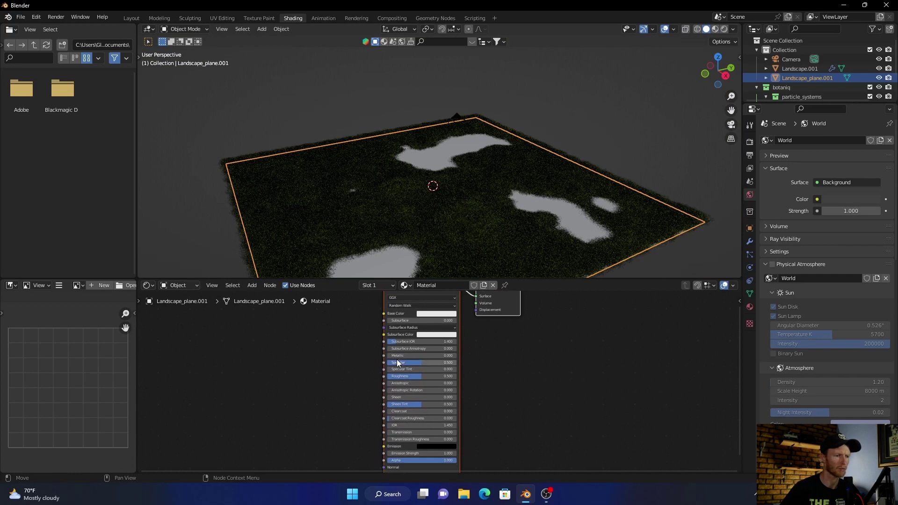
left_click_drag(412, 376, 390, 376)
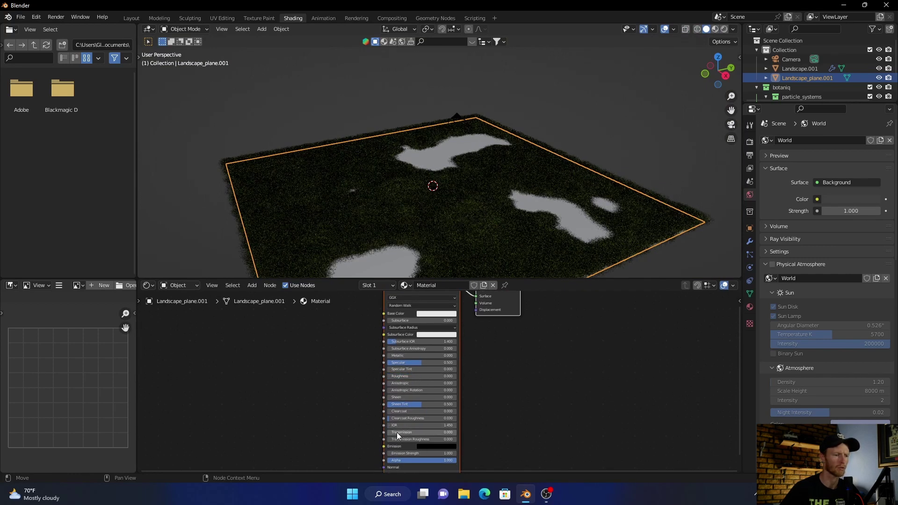
left_click_drag(395, 432, 456, 432)
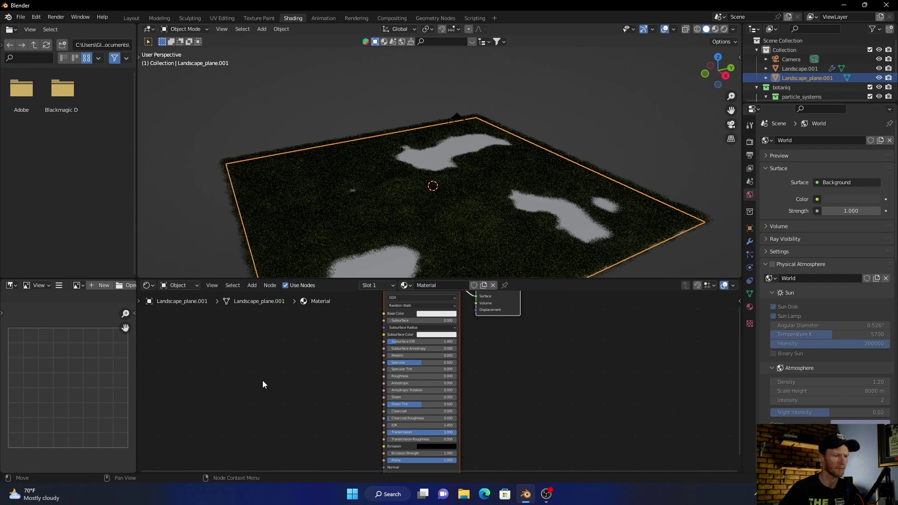
middle_click_drag(263, 380, 283, 349)
Step: Add a Bump node with Strength 0.02 feeding the Principled BSDF's Normal input
key("shift+a")
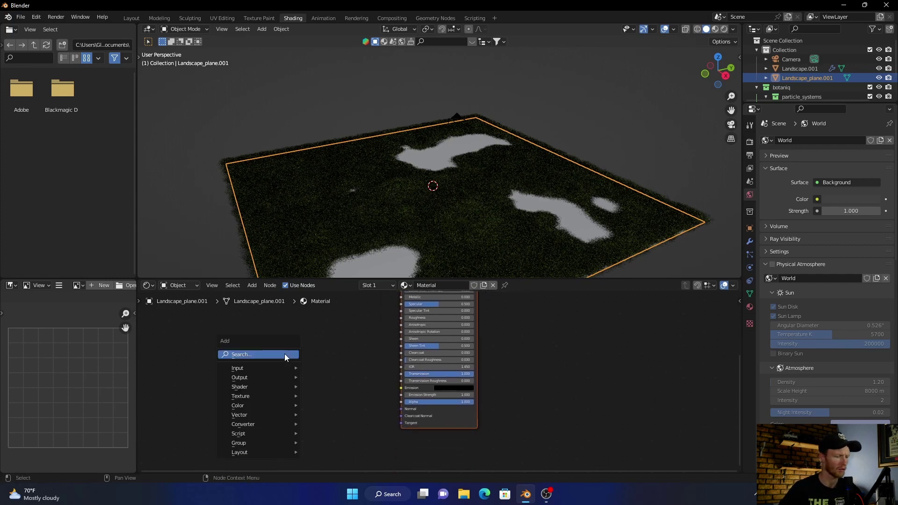
type("bum")
key("Return")
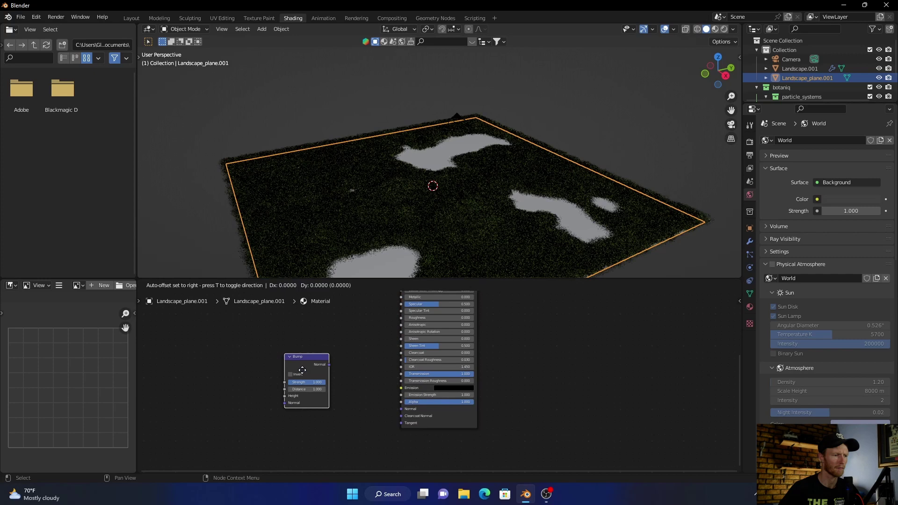
left_click(335, 393)
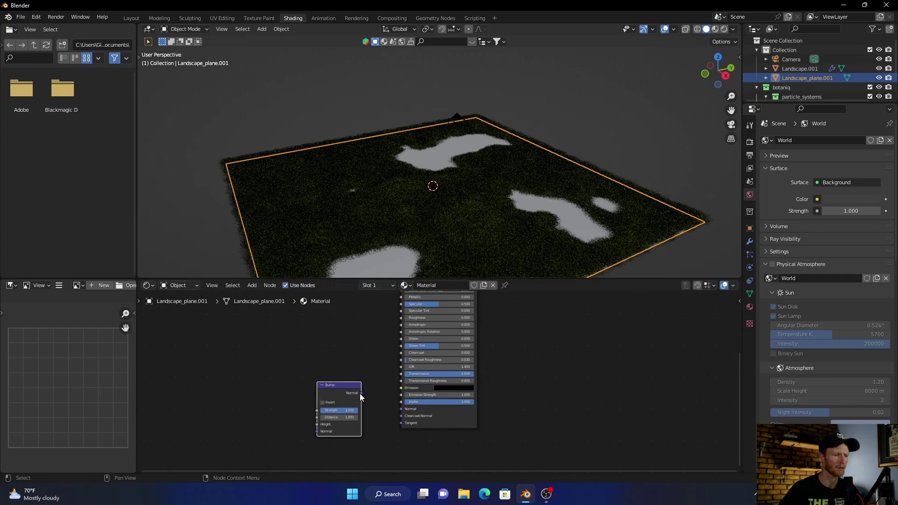
left_click_drag(361, 393, 401, 408)
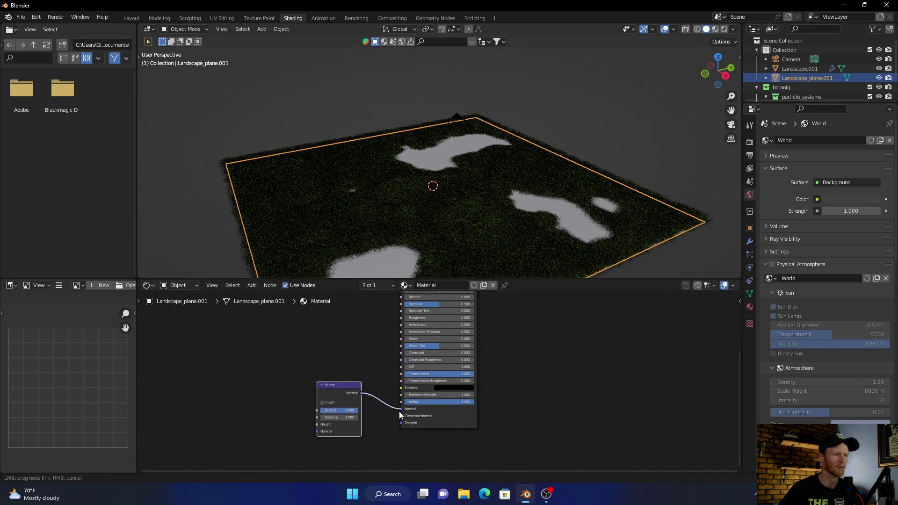
left_click(351, 413)
type("0.02")
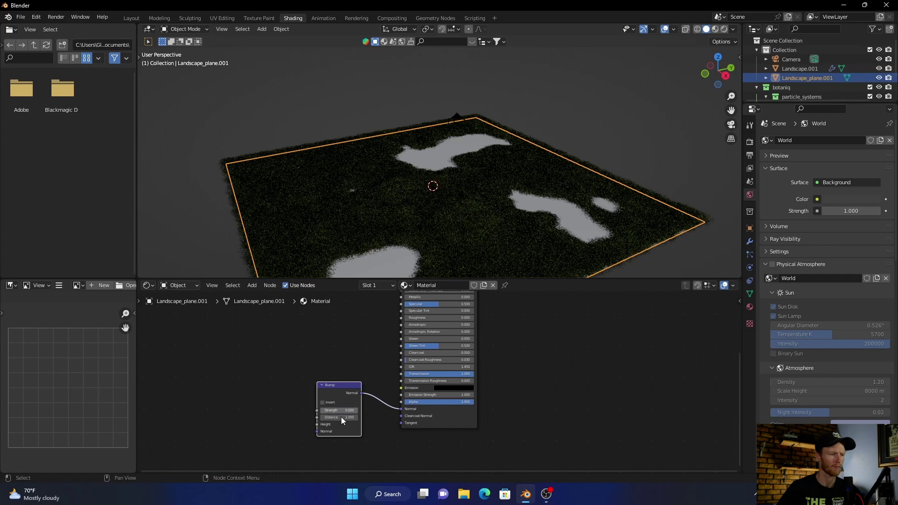
left_click(343, 417)
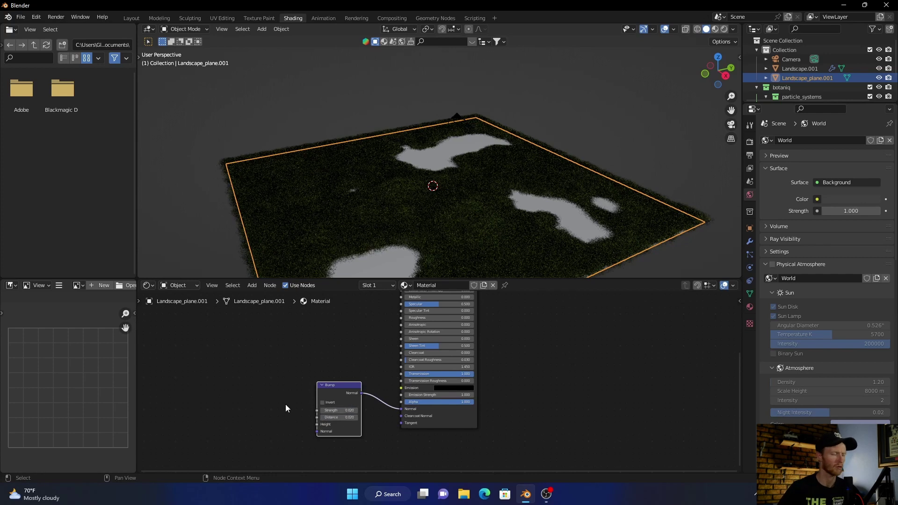
Step: Add a Musgrave Texture with Scale 250 and connect its Height to the Bump Height
key("shift+a")
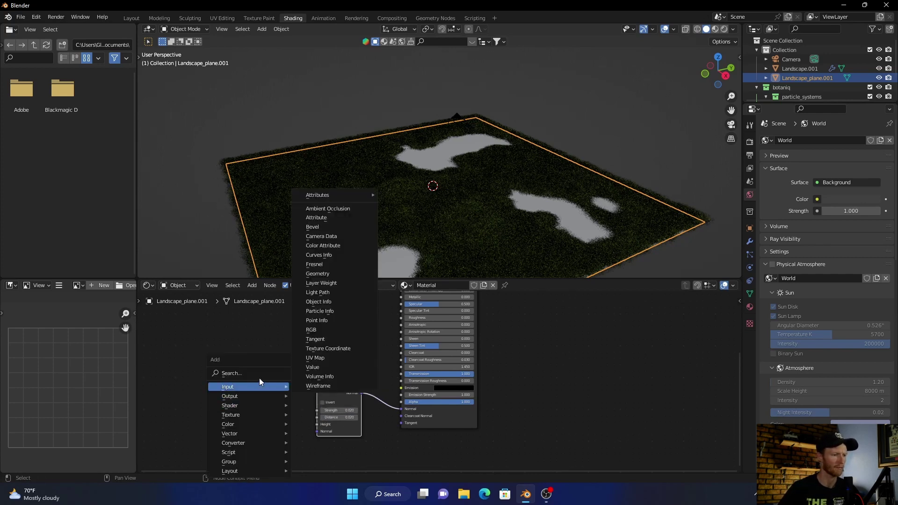
left_click(259, 376)
type("mu")
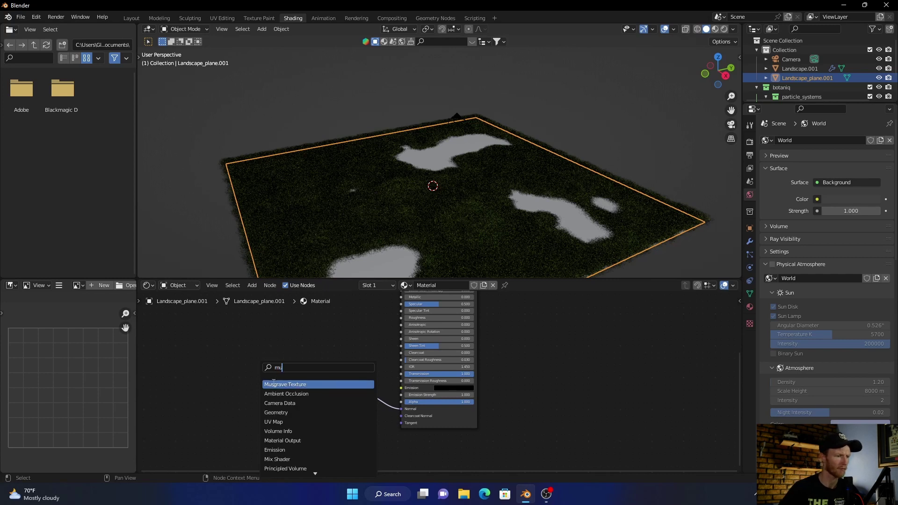
left_click(276, 385)
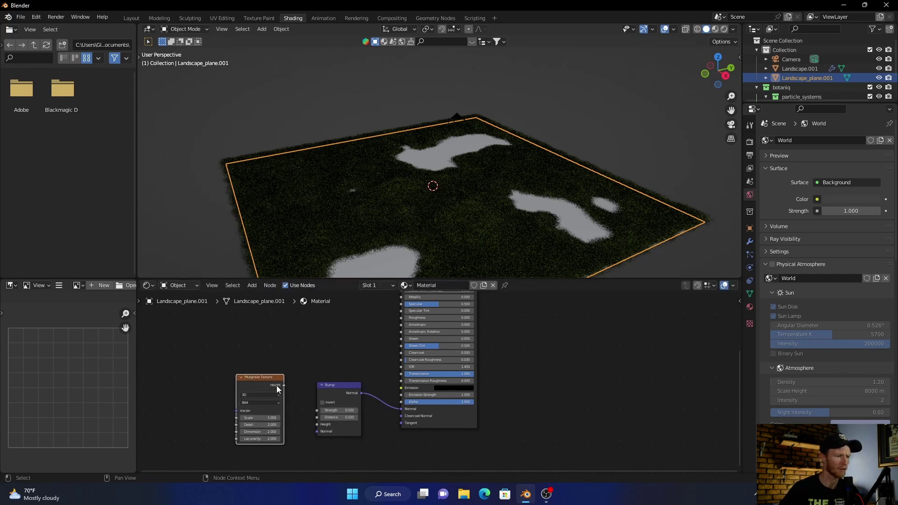
left_click_drag(284, 385, 316, 424)
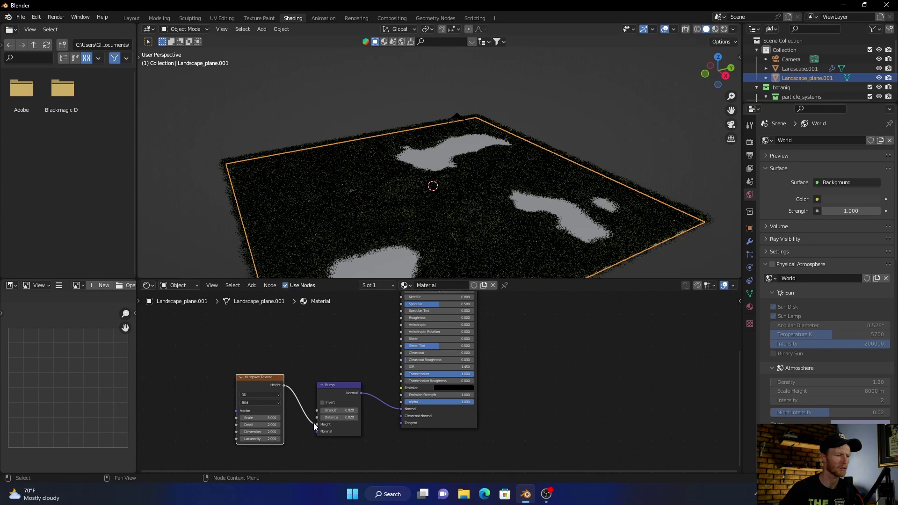
left_click(262, 418)
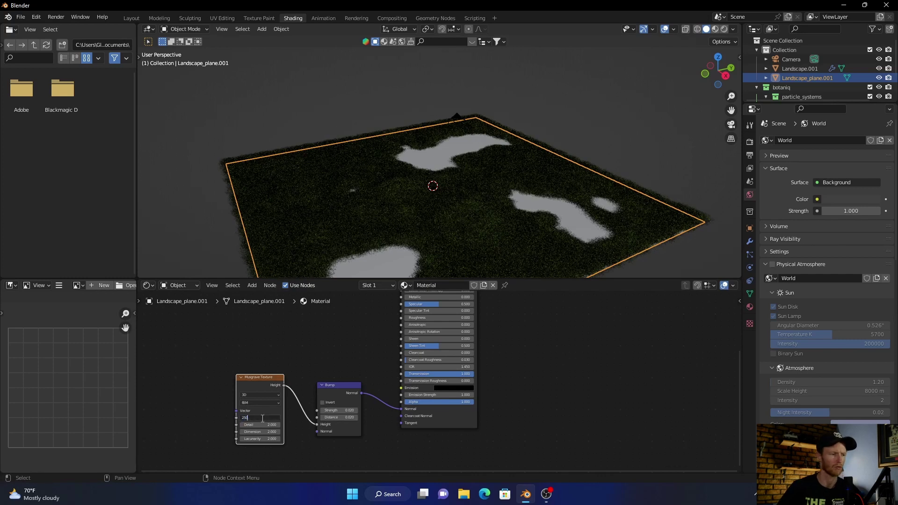
type("250")
key("Return")
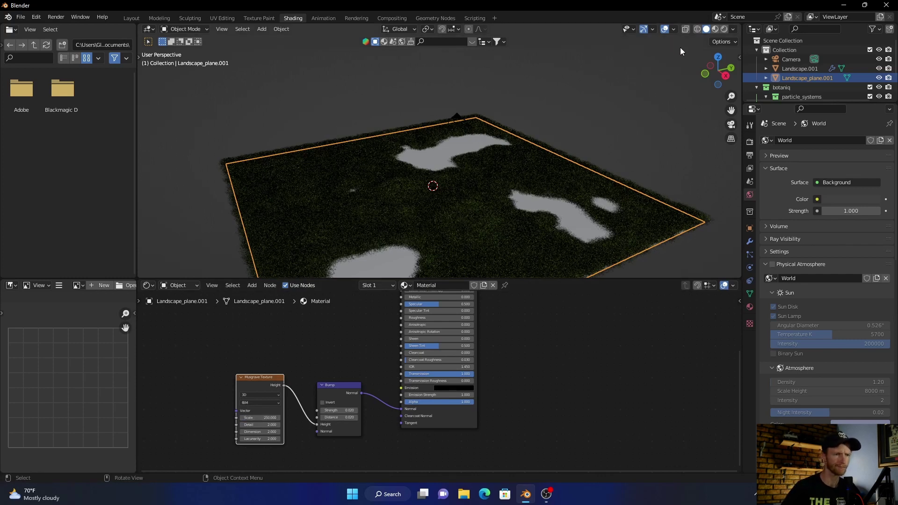
Step: Return to Layout, deselect the plane, and turn the bottom area into a tall Asset Browser
left_click(131, 18)
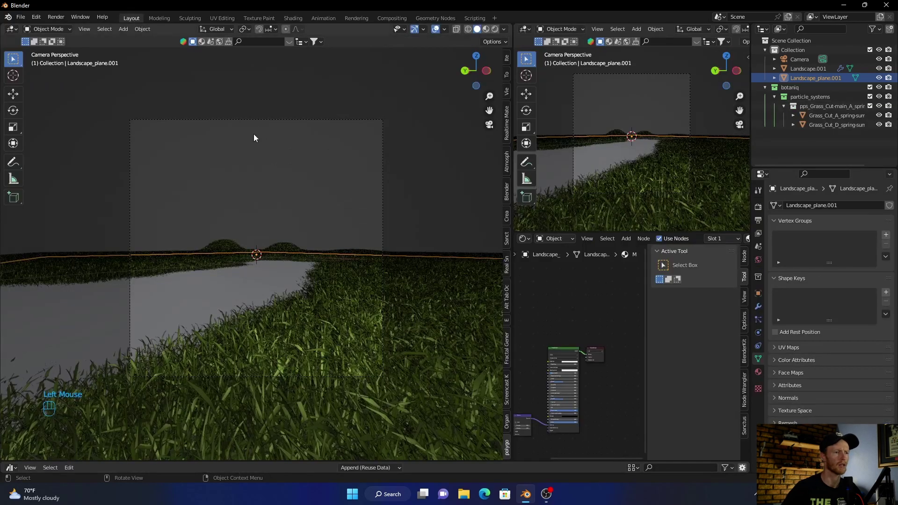
left_click(447, 139)
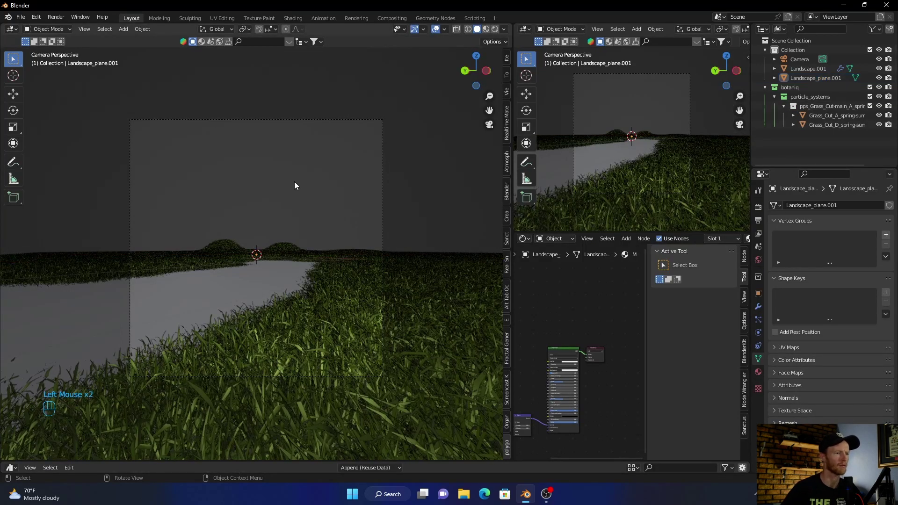
scroll(294, 185, "up", 1)
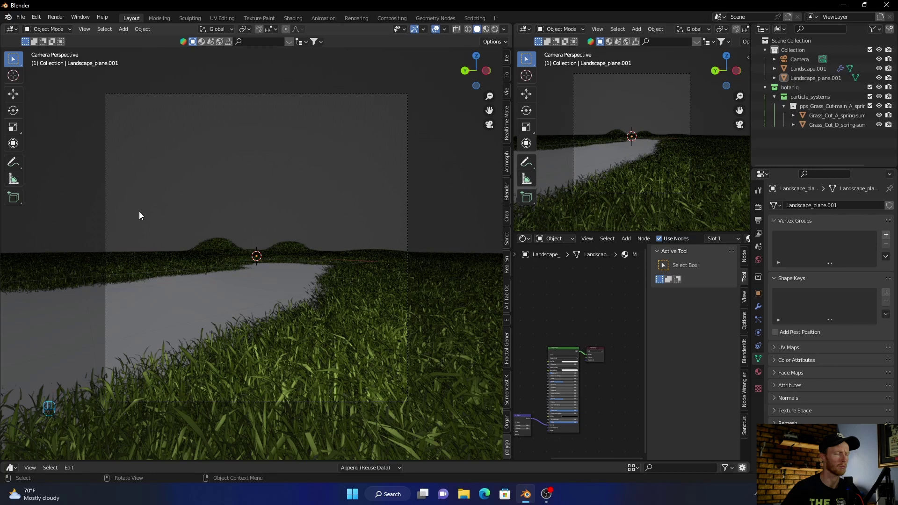
left_click(21, 17)
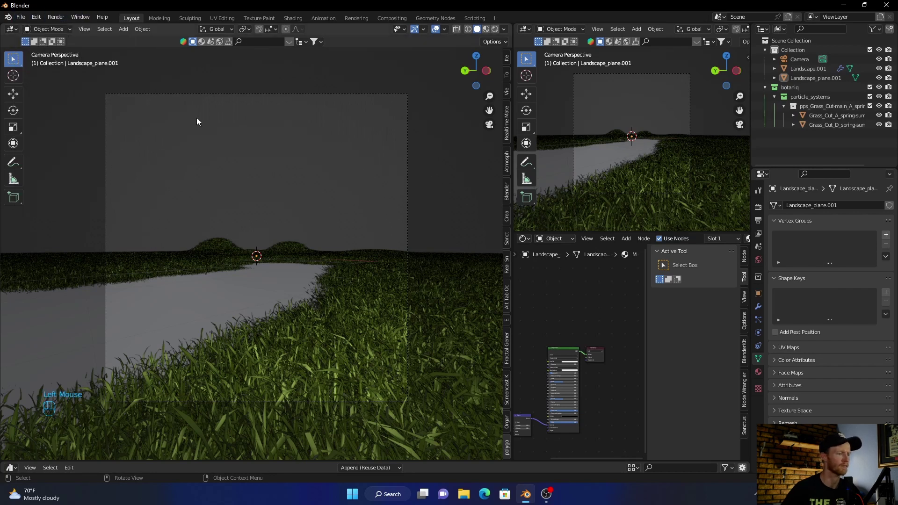
left_click(10, 468)
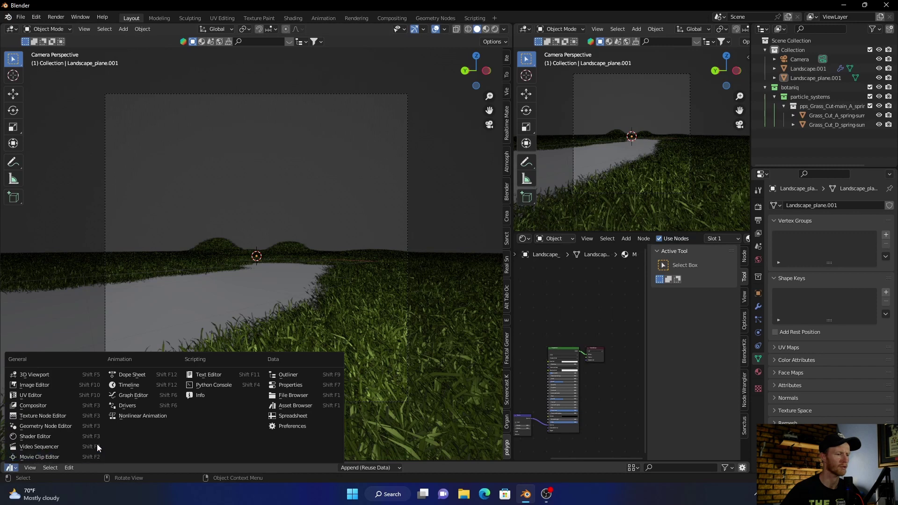
left_click(298, 406)
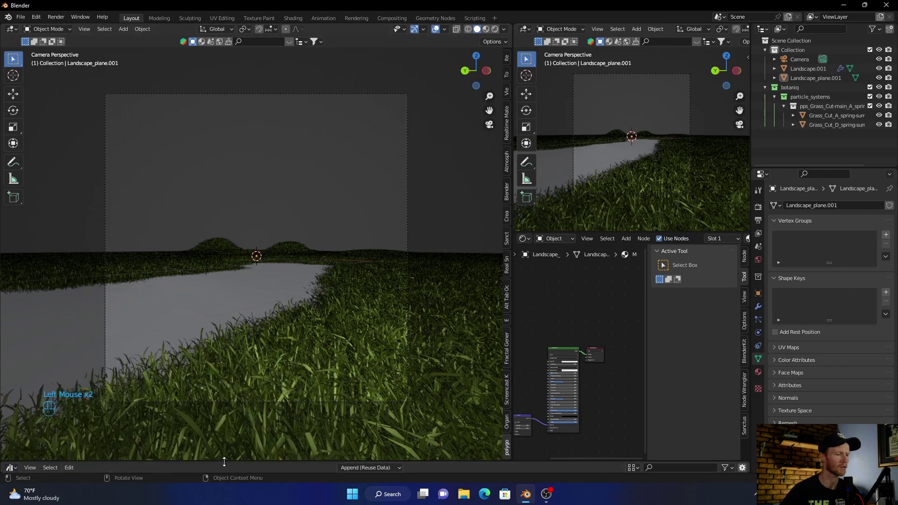
left_click_drag(224, 461, 94, 286)
Step: From Poly Haven's HDRIs category, drag the sunflowers HDRI into the 3D viewport as the world
left_click(53, 305)
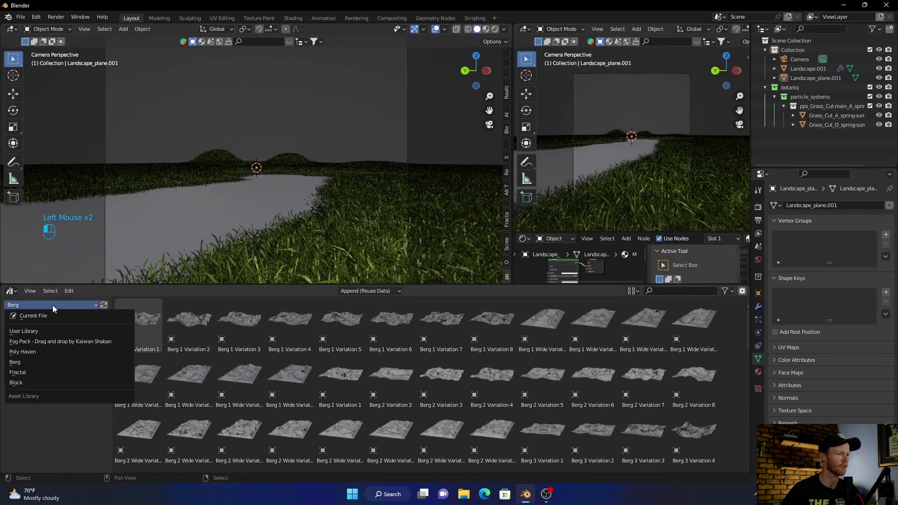
left_click(43, 352)
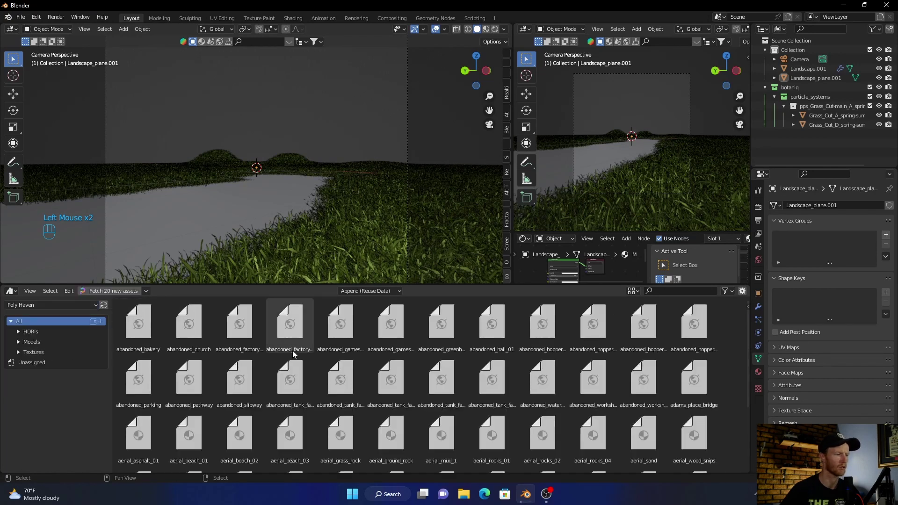
left_click(44, 333)
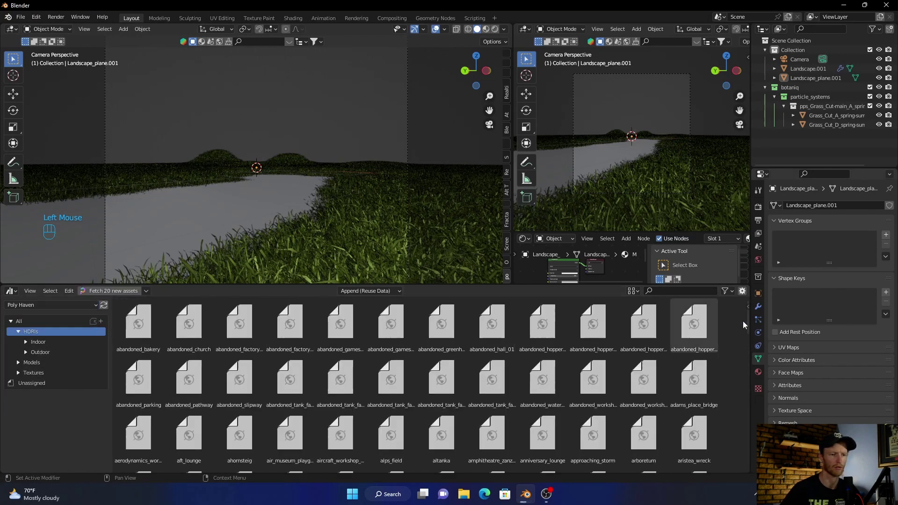
left_click_drag(742, 356, 740, 470)
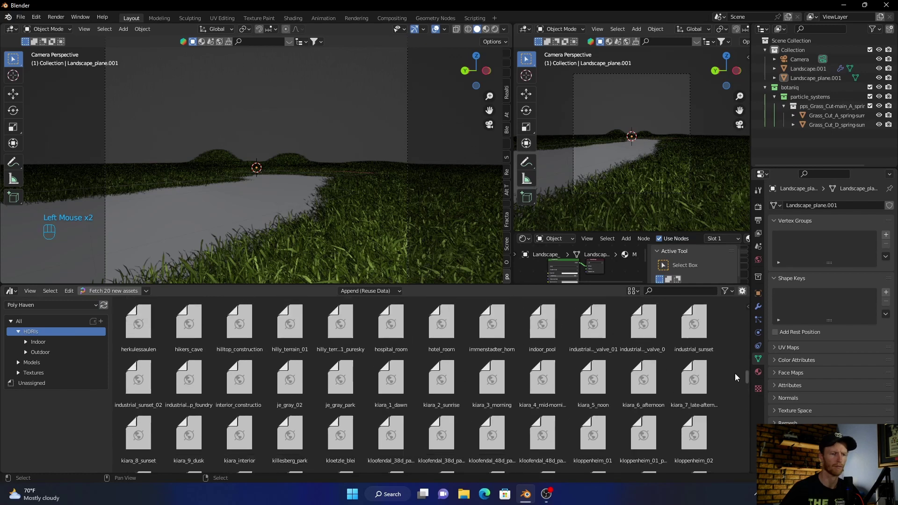
left_click_drag(748, 366, 748, 446)
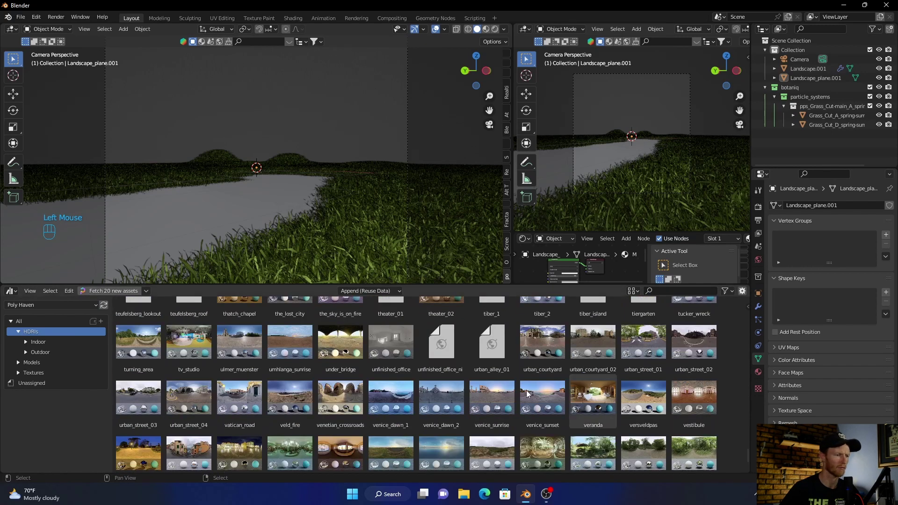
scroll(301, 373, "up", 6)
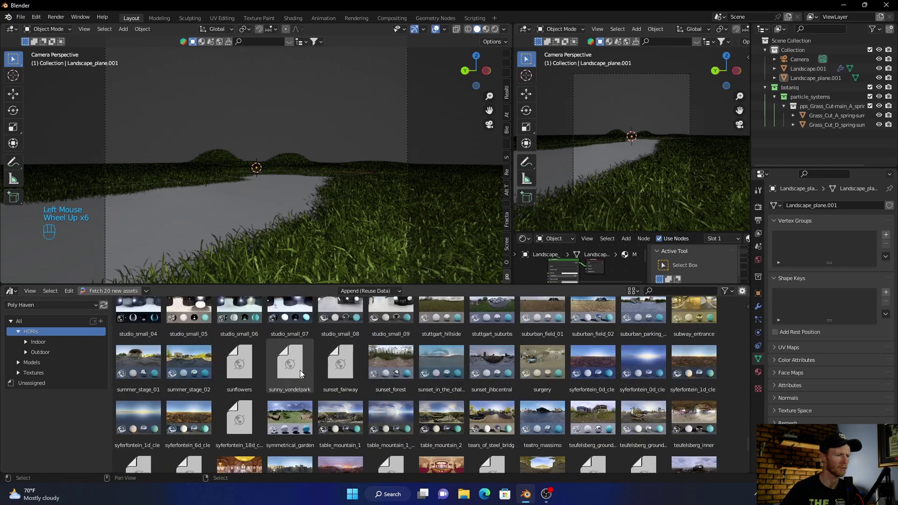
scroll(301, 373, "up", 2)
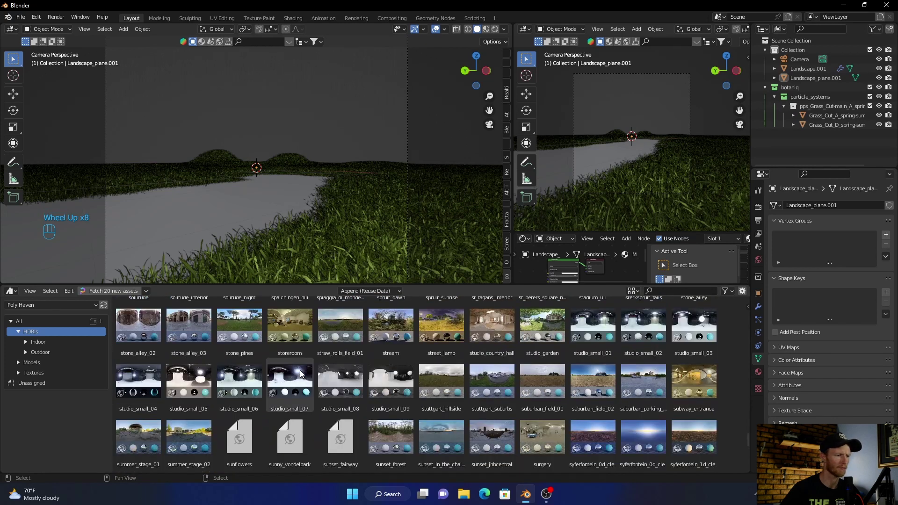
scroll(300, 373, "down", 2)
left_click_drag(243, 411, 280, 211)
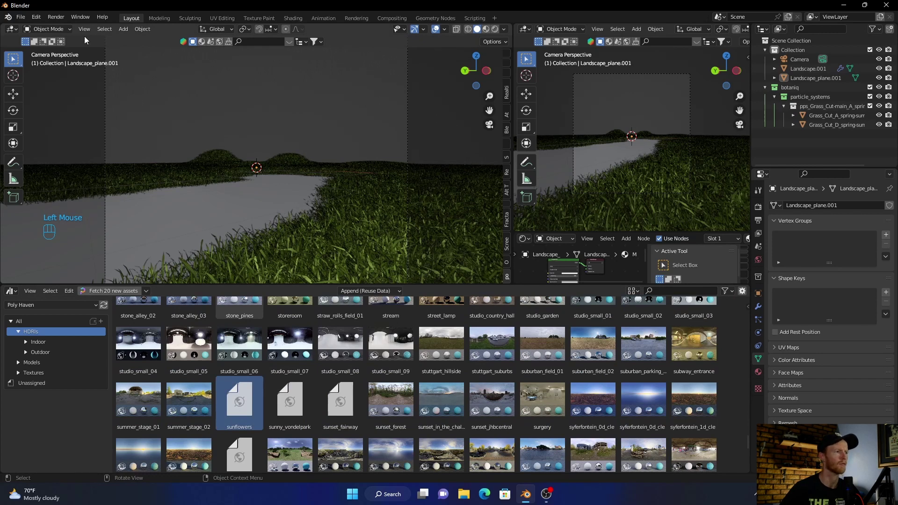
Step: Collapse the Asset Browser and raise the sunflowers world HDRI to 8K resolution
left_click(494, 29)
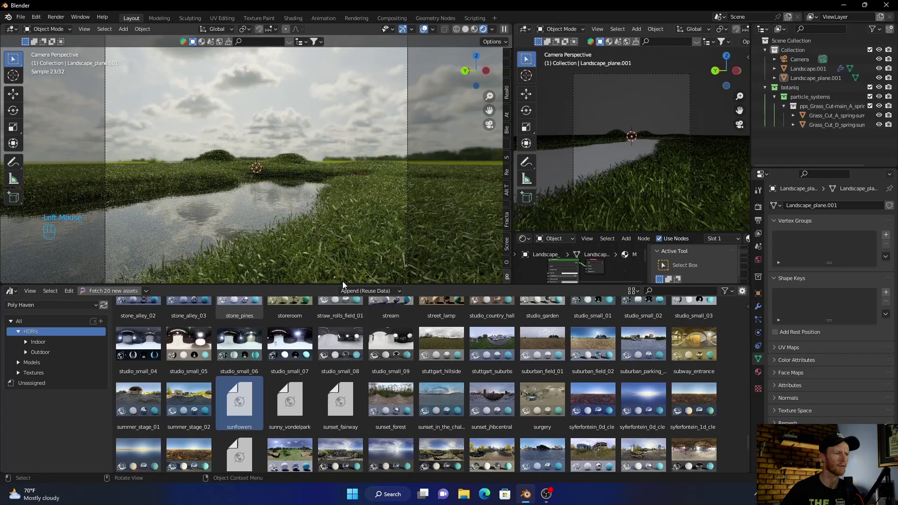
left_click_drag(340, 284, 307, 495)
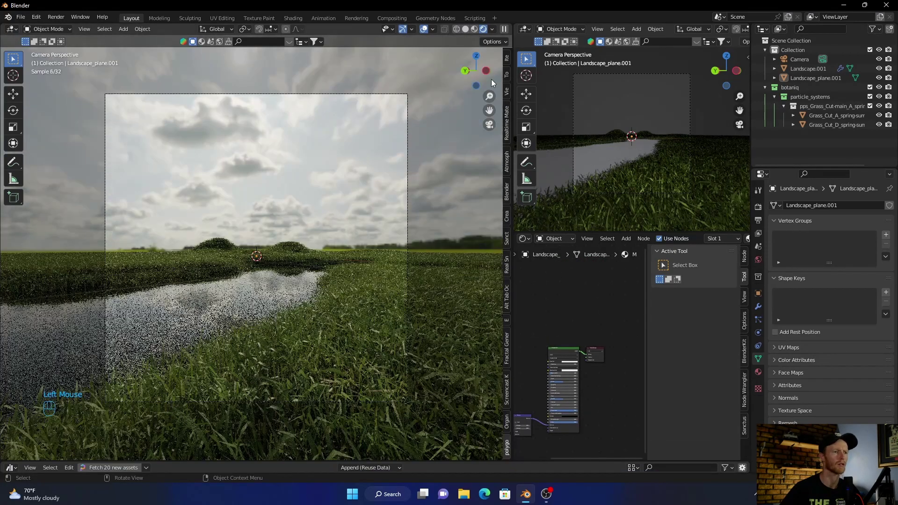
left_click(466, 29)
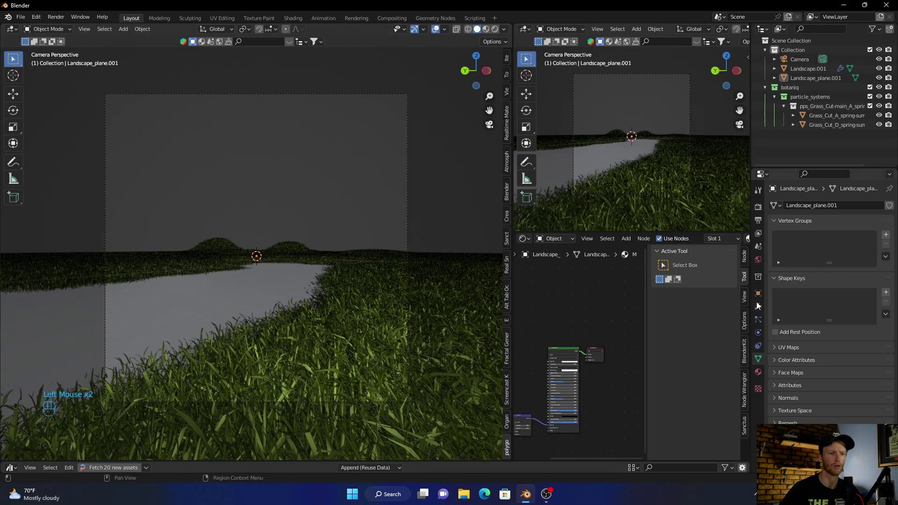
left_click(758, 259)
left_click_drag(879, 221, 858, 256)
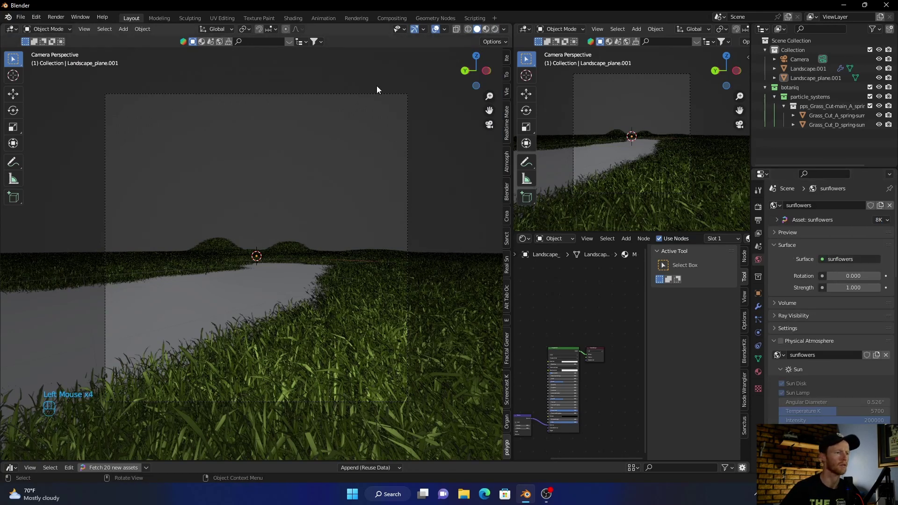
Step: Preview the scene in rendered shading with overlays hidden, then return to solid shading
scroll(364, 134, "up", 1)
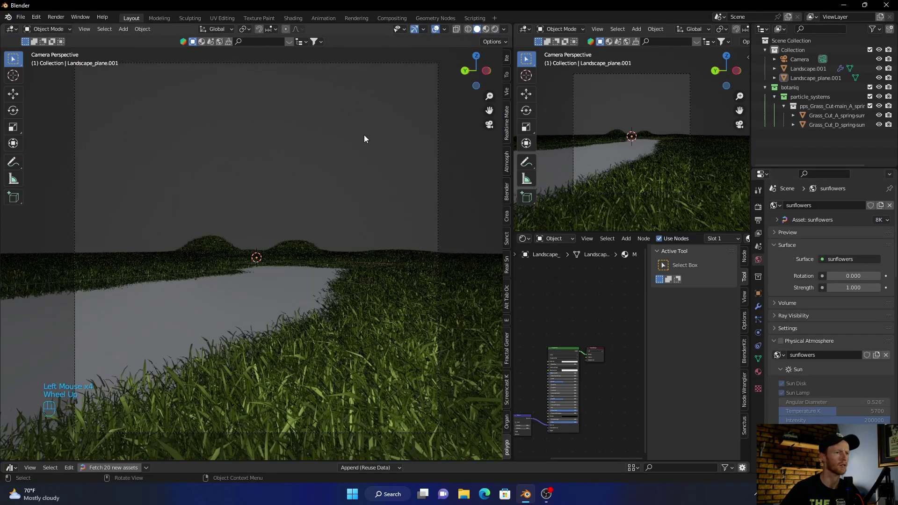
left_click(493, 29)
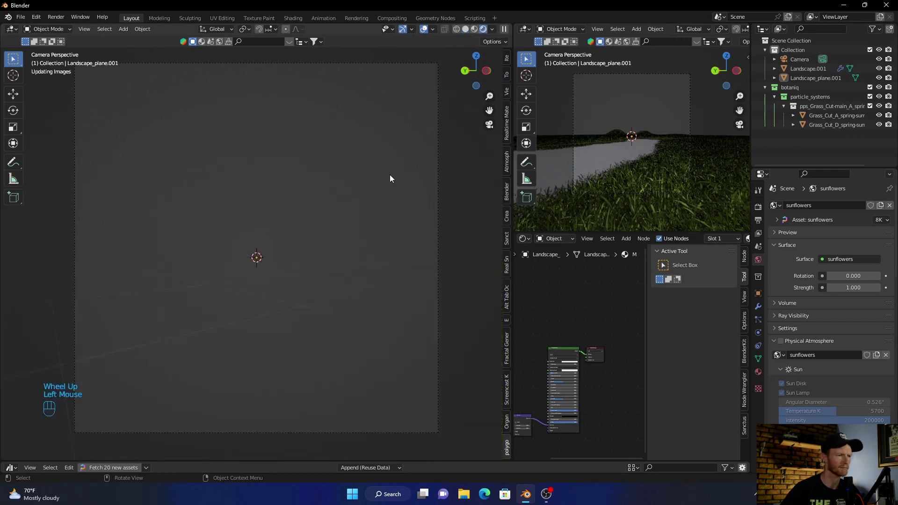
left_click(424, 29)
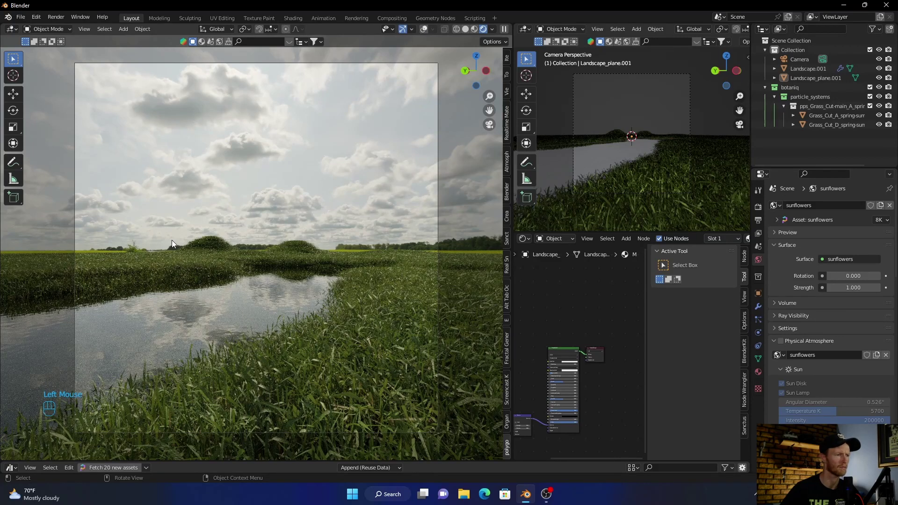
left_click(554, 239)
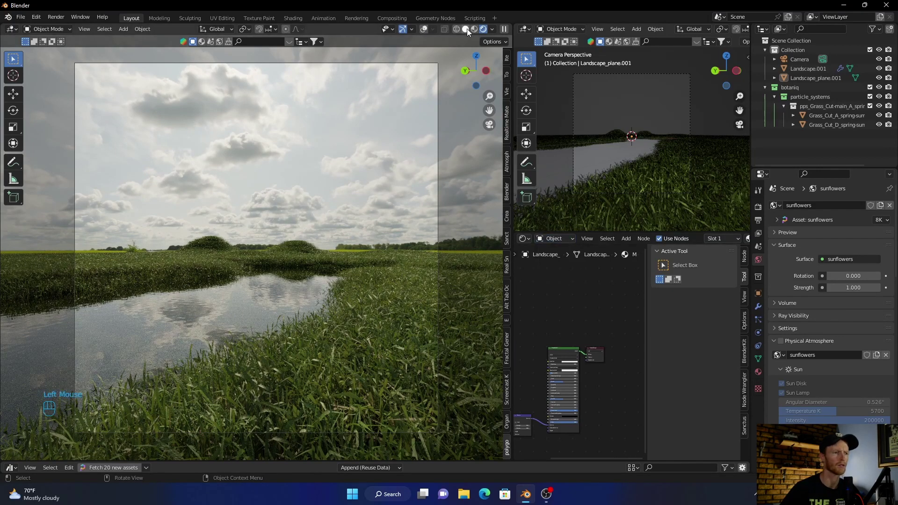
left_click(466, 29)
Step: Show the World node tree in the lower-right editor and zoom in on the sunflowers nodes
left_click(554, 237)
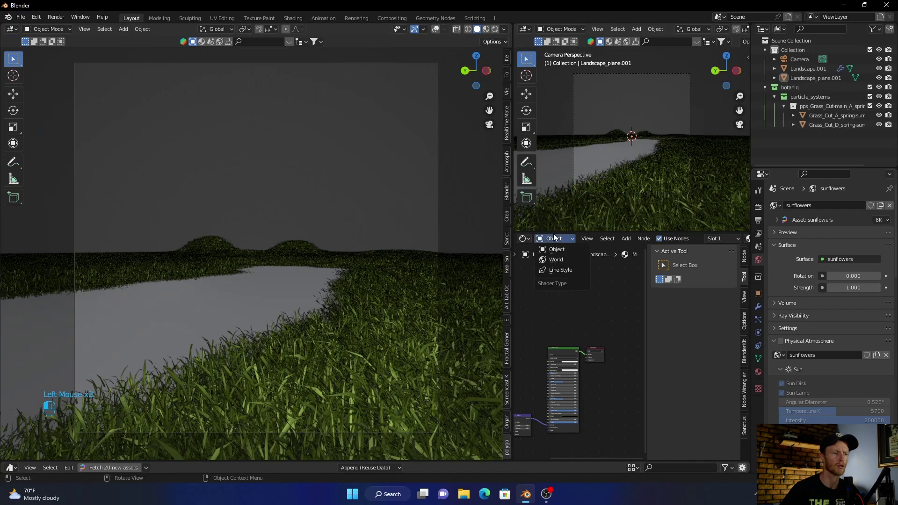
left_click(555, 259)
middle_click_drag(551, 308, 572, 302)
scroll(559, 319, "up", 1)
scroll(559, 319, "up", 7)
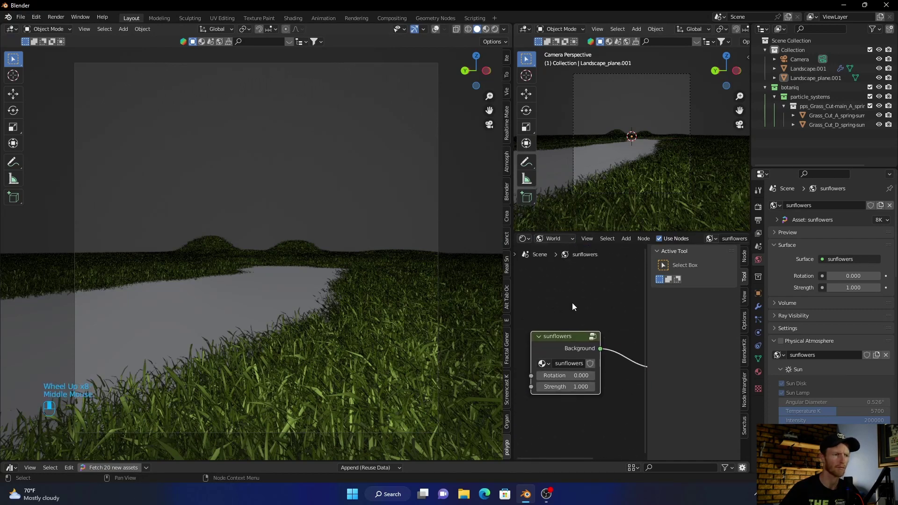
Step: In rendered shading, try a brighter Background Strength, then restore it to 1.000
left_click(495, 30)
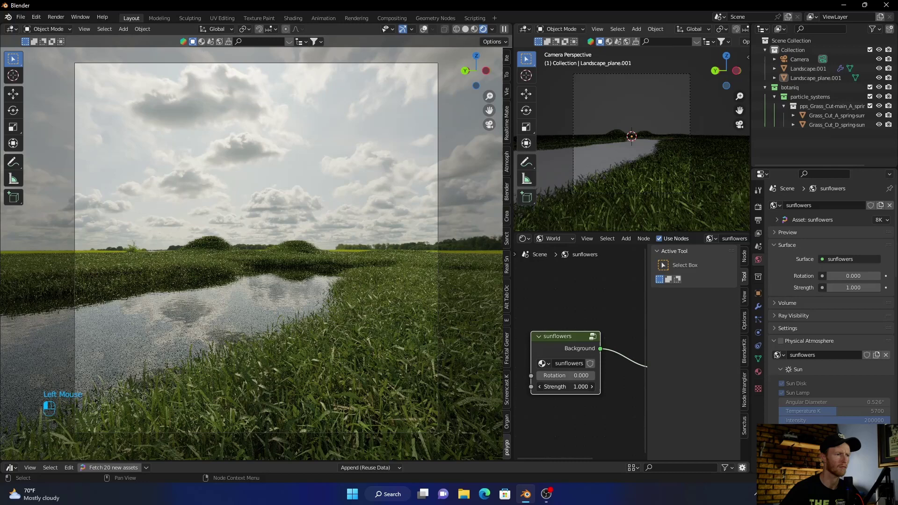
left_click_drag(566, 387, 579, 387)
key("BackSpace")
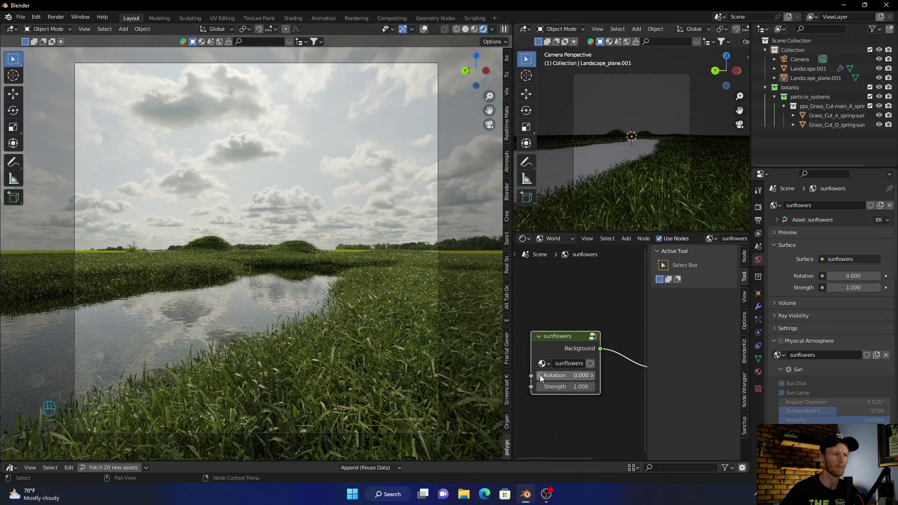
left_click(550, 349)
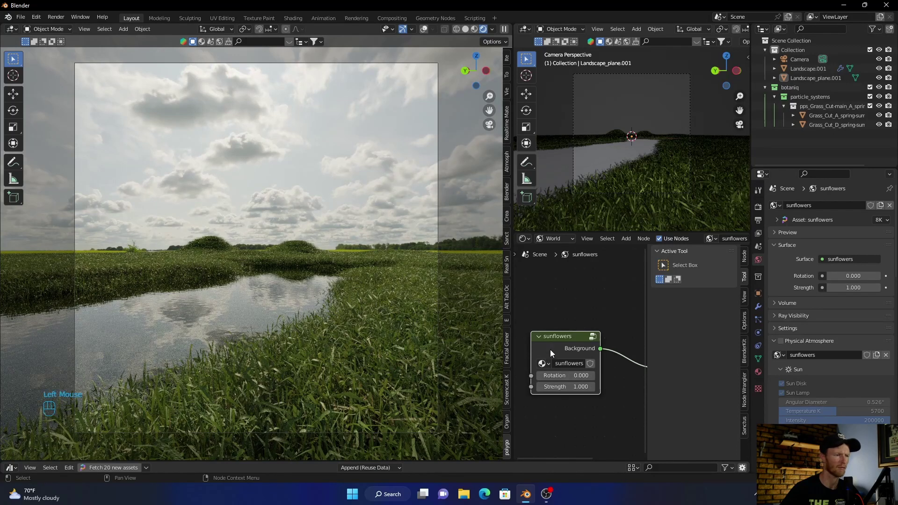
mouse_move(363, 342)
middle_mouse_down()
mouse_move(369, 327)
mouse_move(364, 337)
middle_mouse_up()
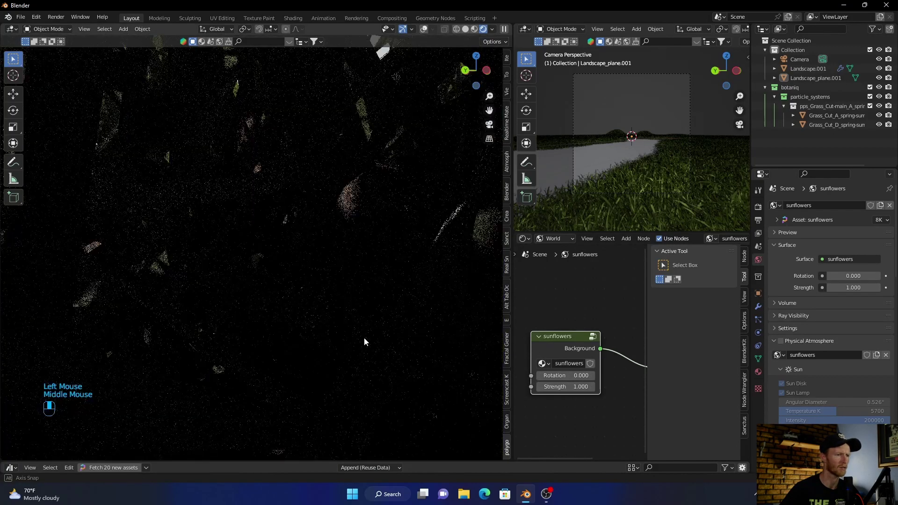
left_click(465, 30)
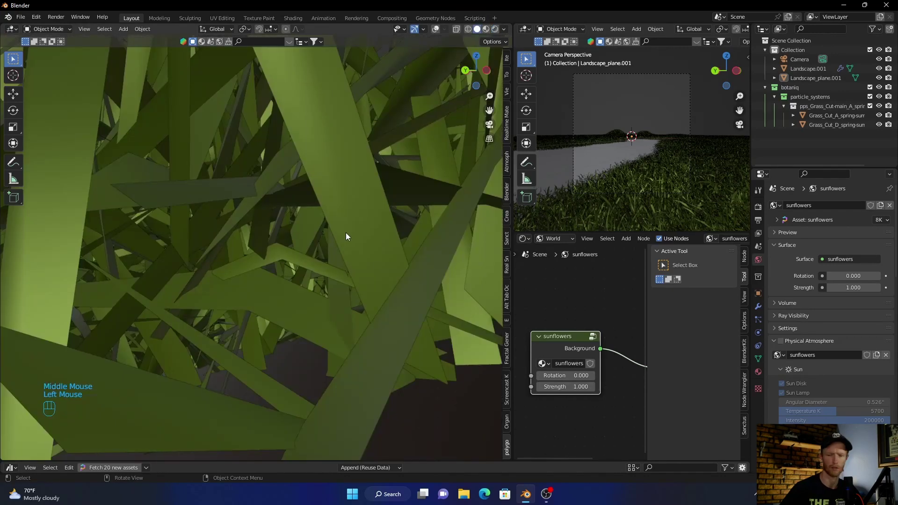
mouse_move(346, 232)
middle_mouse_down()
mouse_move(341, 226)
mouse_move(340, 237)
mouse_move(348, 234)
middle_mouse_up()
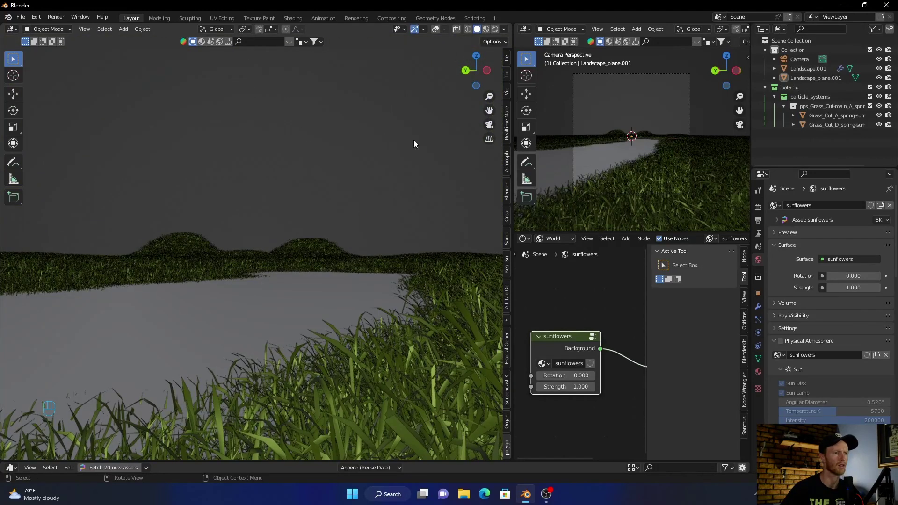
left_click(494, 29)
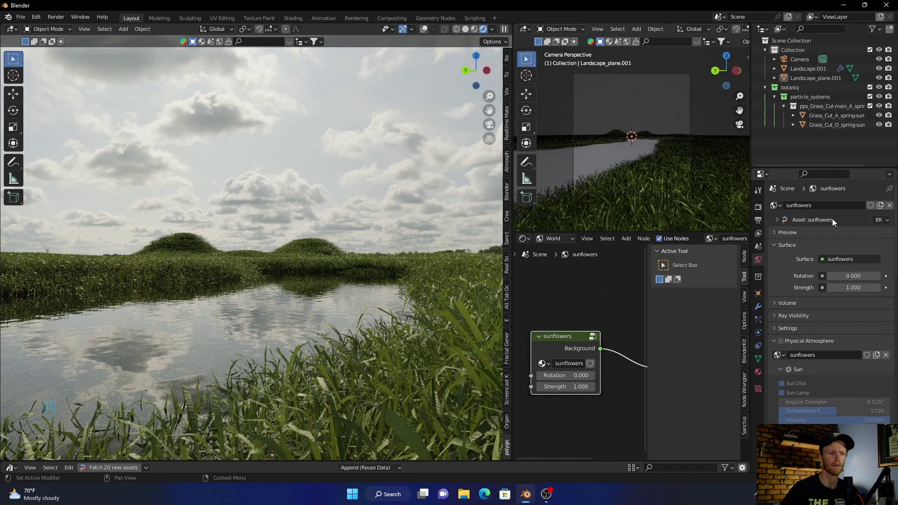
Step: Align the camera to the riverbank view and rotate the sunflowers sky to 50, then 120
left_click(795, 59)
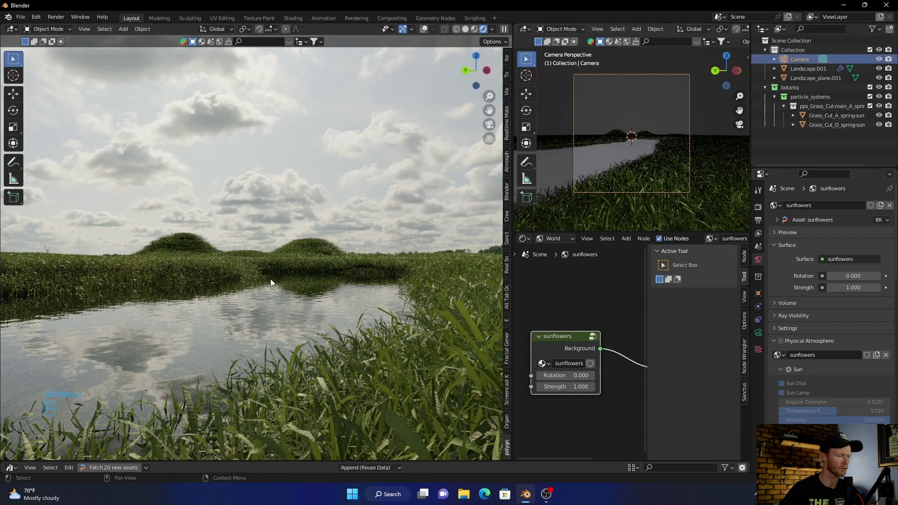
key("ctrl+alt+KP_0")
key("ctrl+alt+KP_0")
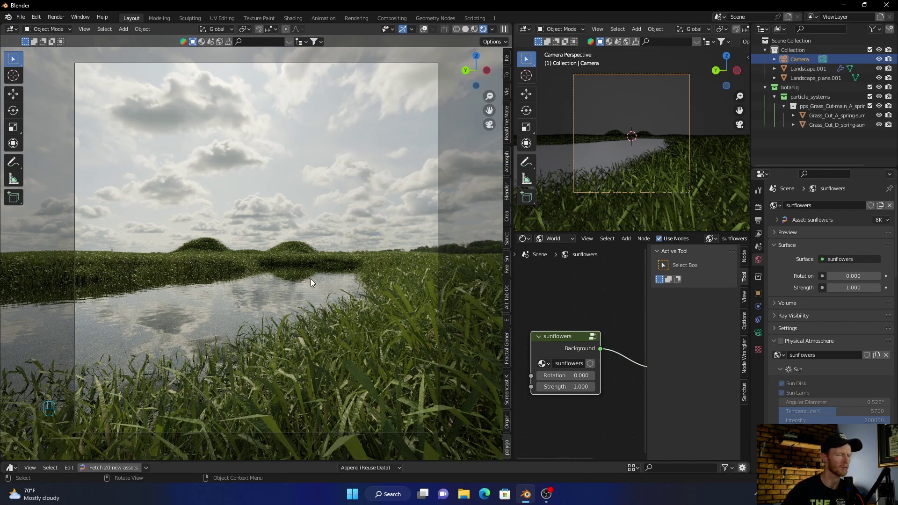
left_click(565, 376)
key("BackSpace")
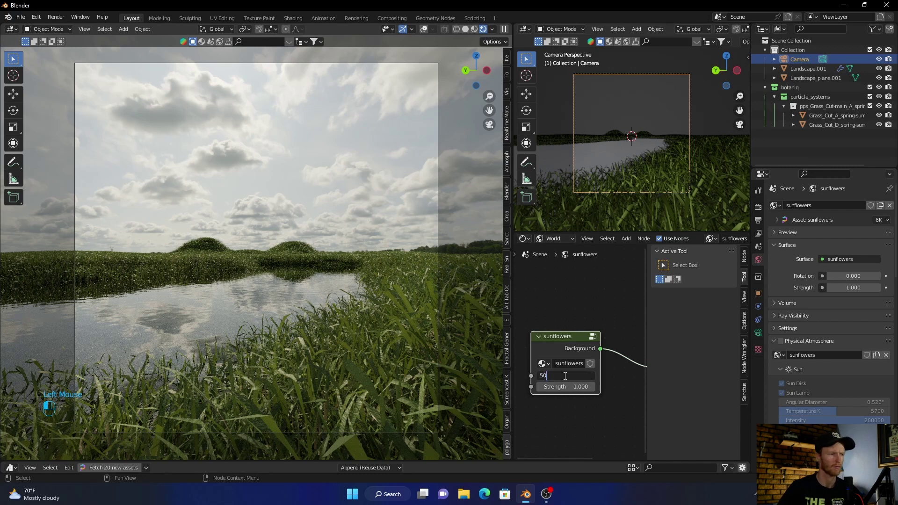
key("Return")
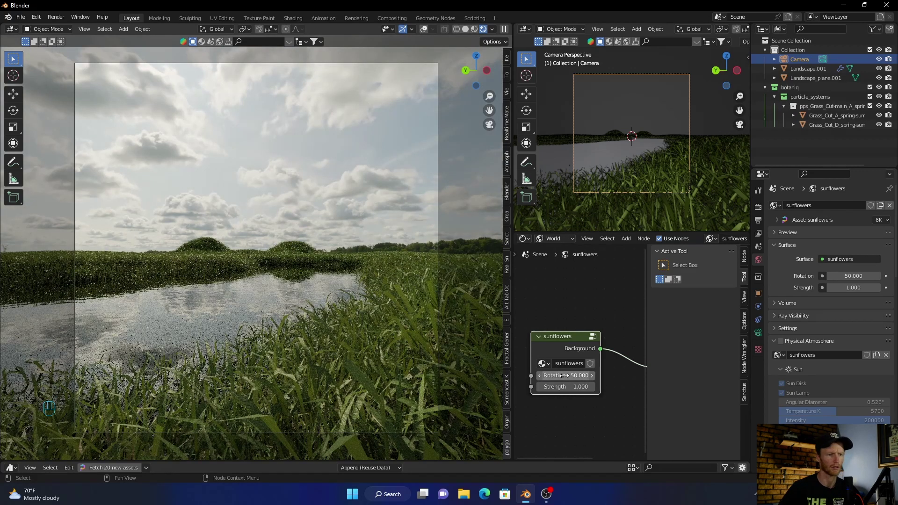
left_click(565, 376)
type("5")
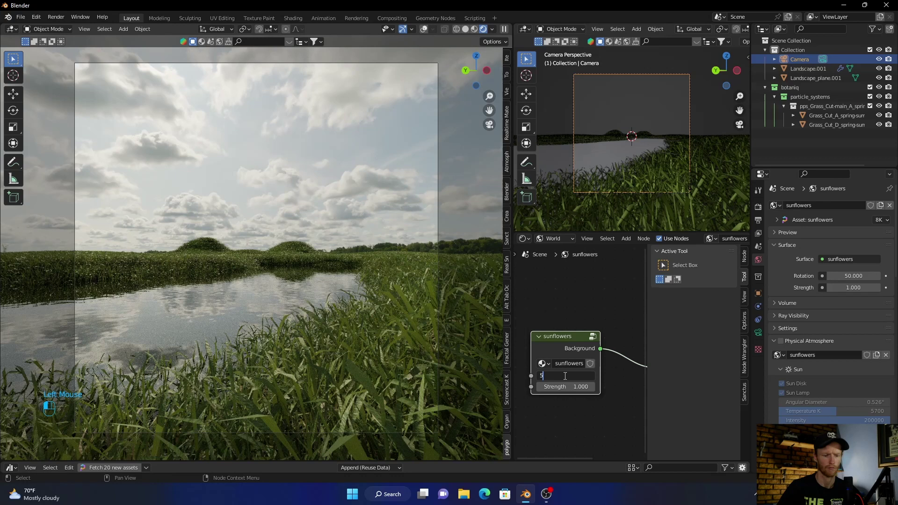
type("120")
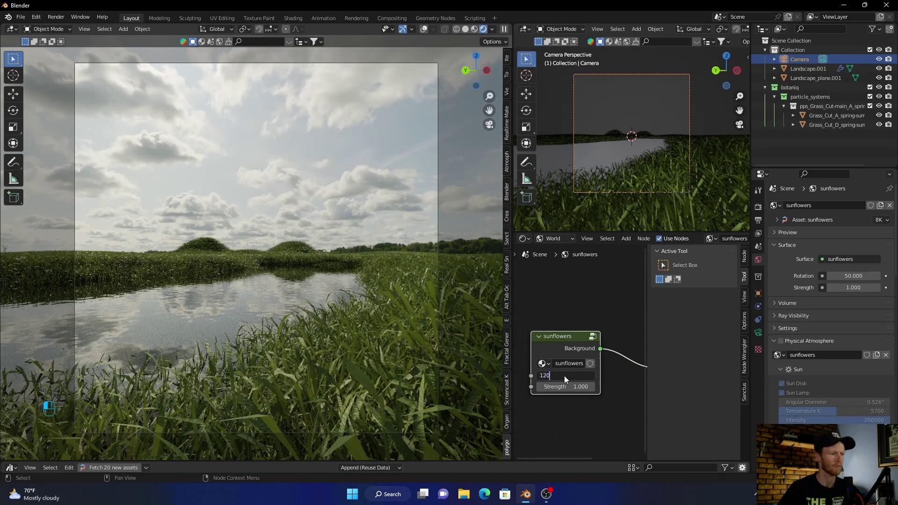
key("Return")
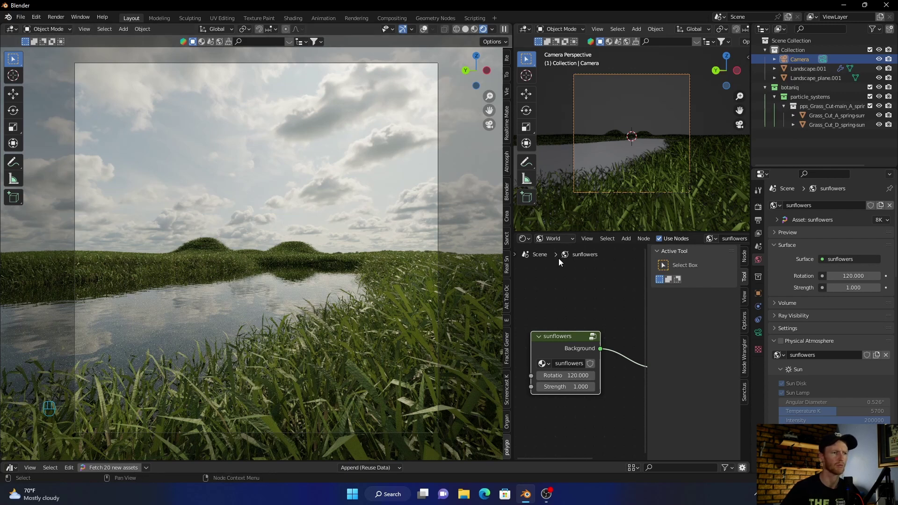
Step: In solid shading, spawn a coniferous Pinus pinaster (D) tree with botaniq's Spawn Asset
double_click(465, 29)
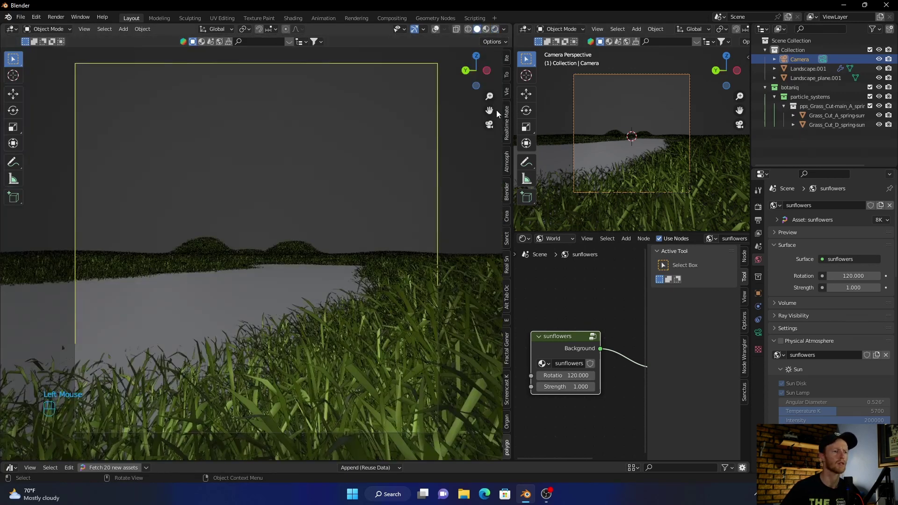
left_click(505, 112)
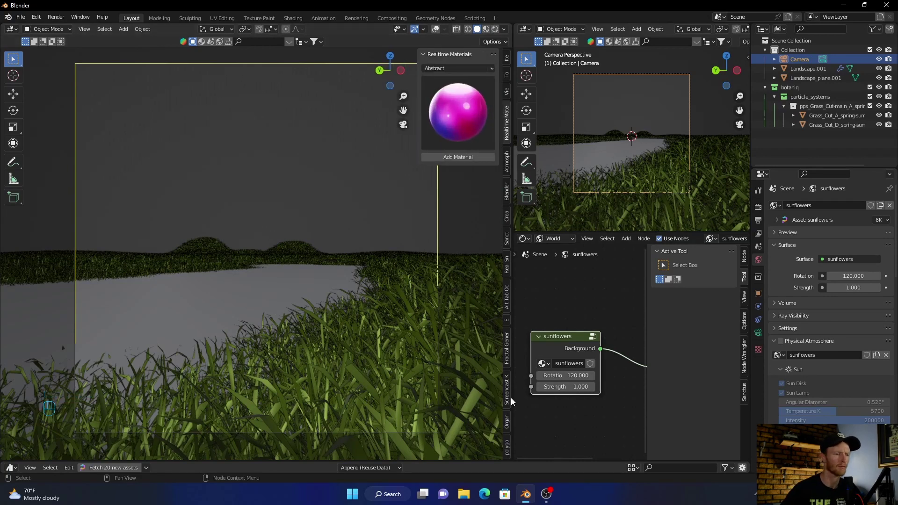
left_click(507, 444)
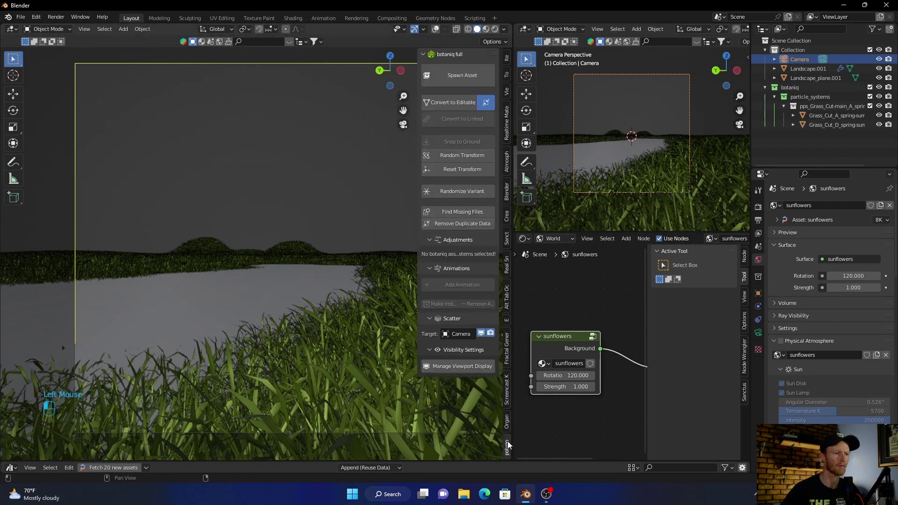
left_click(461, 75)
left_click(461, 140)
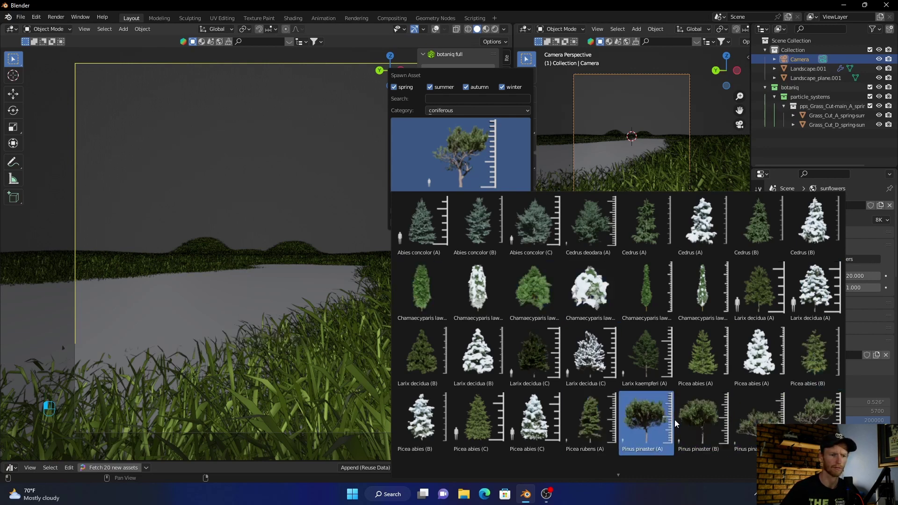
left_click(812, 419)
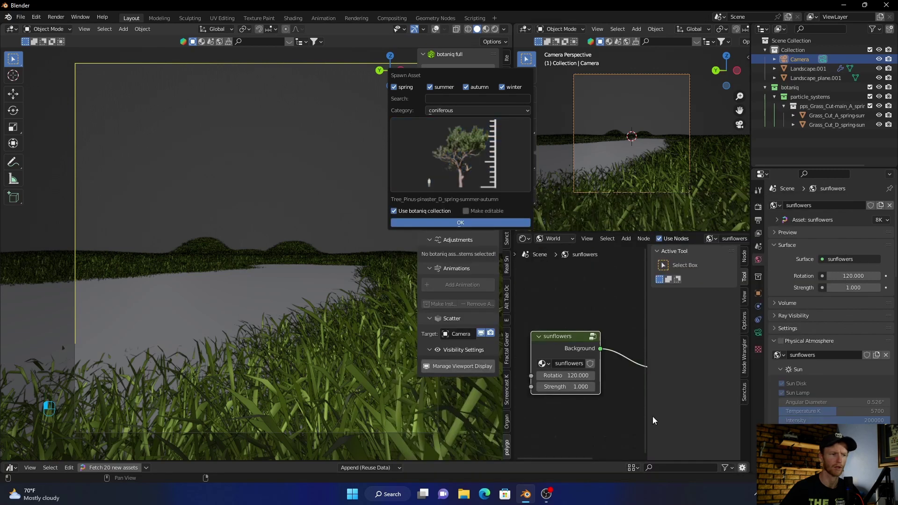
left_click(472, 222)
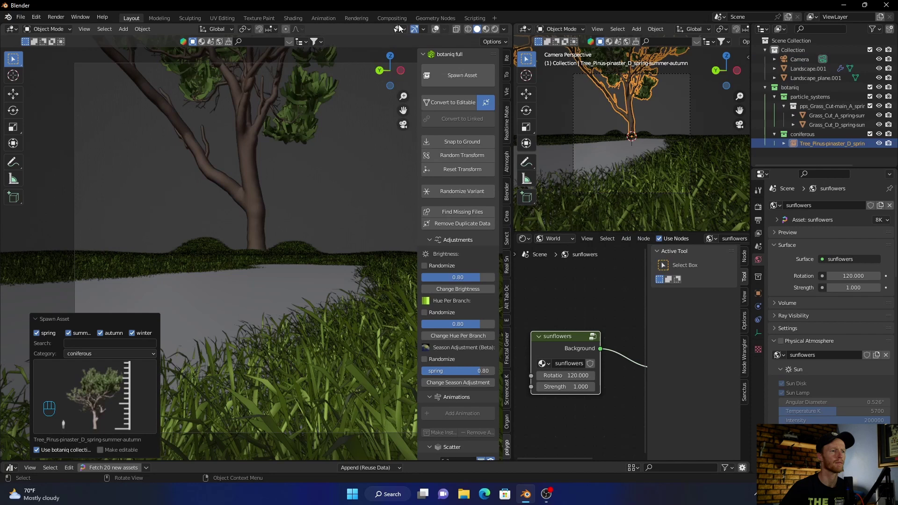
Step: Scale the spawned Pinus pinaster tree down to 0.328 on the far bank
left_click(392, 58)
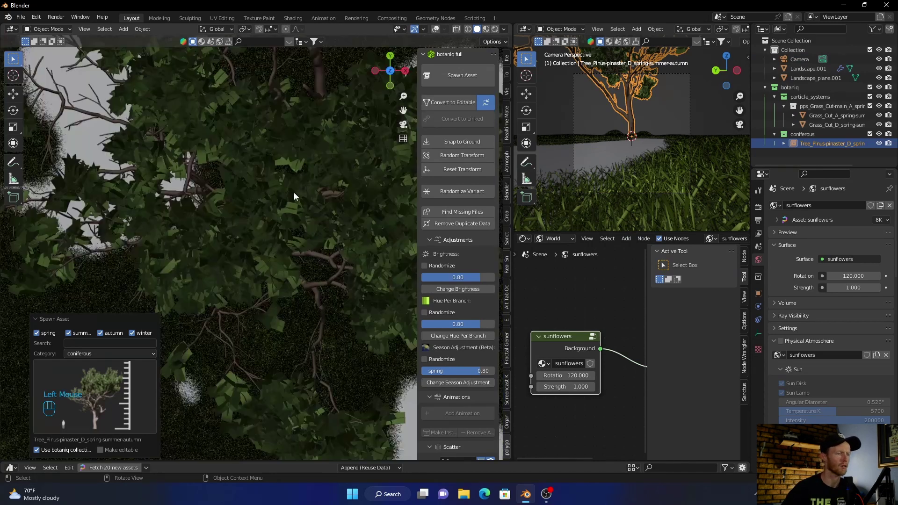
scroll(276, 203, "down", 4)
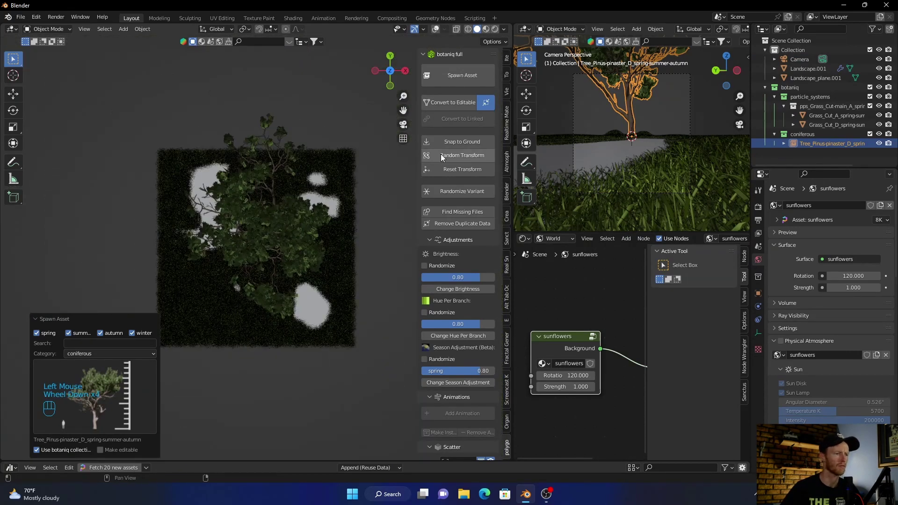
left_click_drag(391, 70, 271, 179)
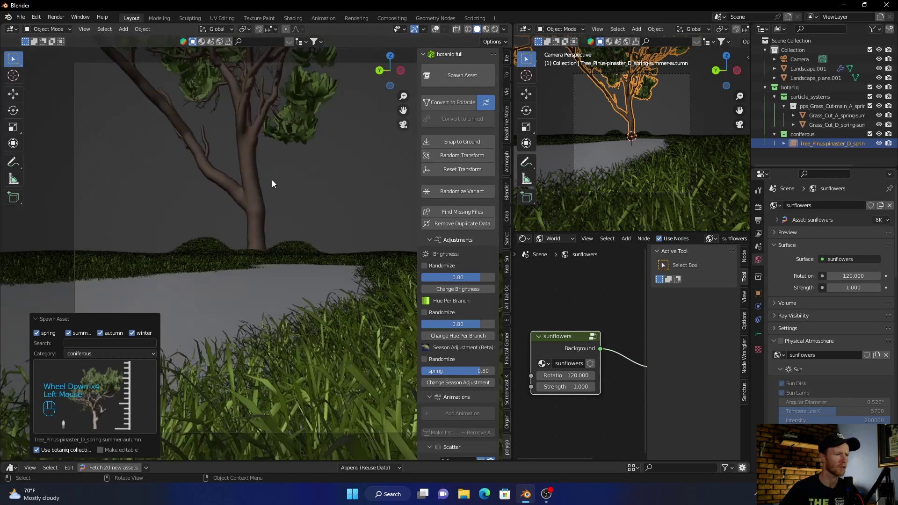
left_click(256, 194)
key("s")
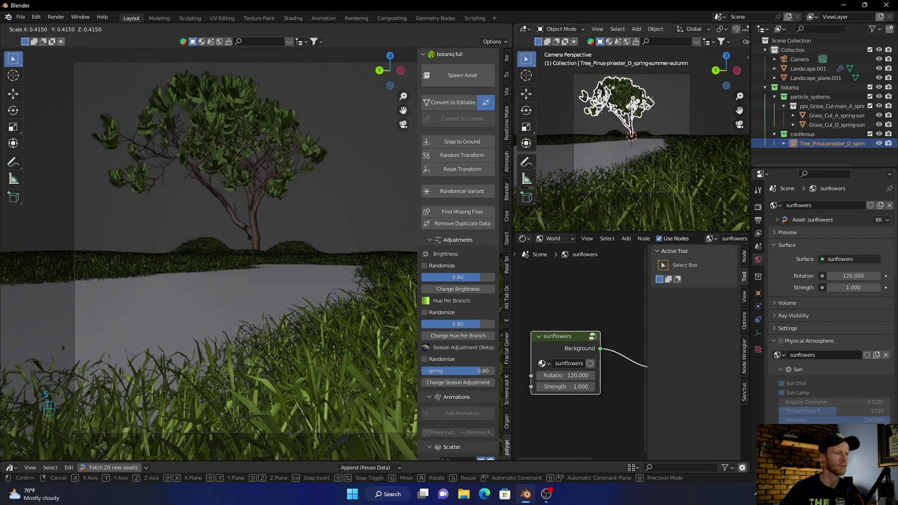
left_click(248, 237)
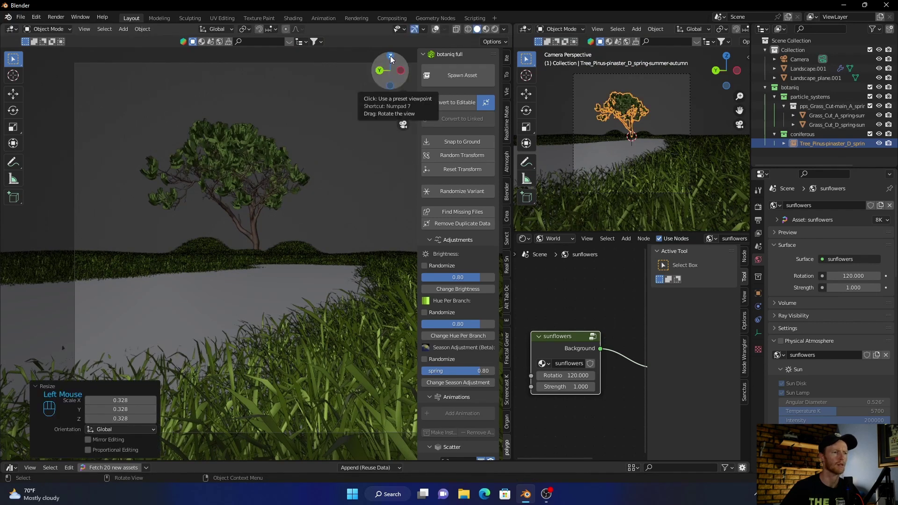
Step: Duplicate the tree along Y to the right and randomize its rotation and scale
left_click(256, 238)
key("shift+d")
middle_click(281, 233)
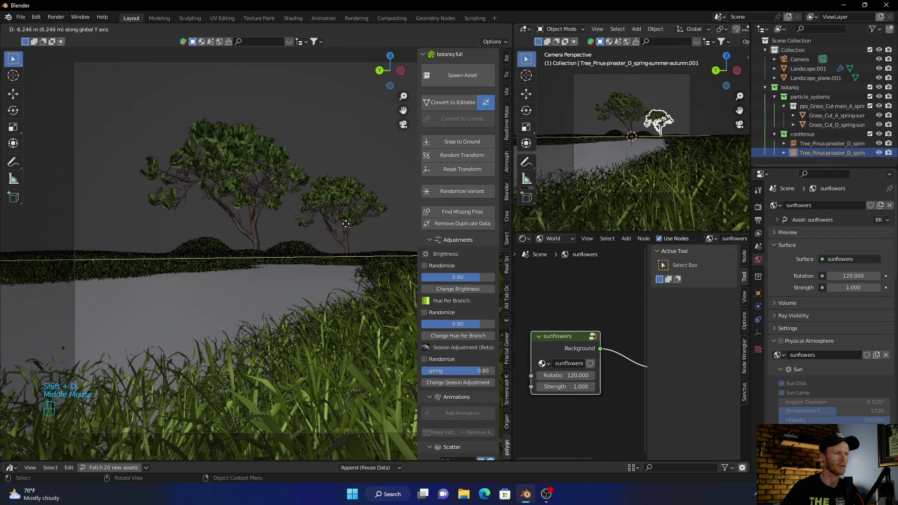
left_click(345, 224)
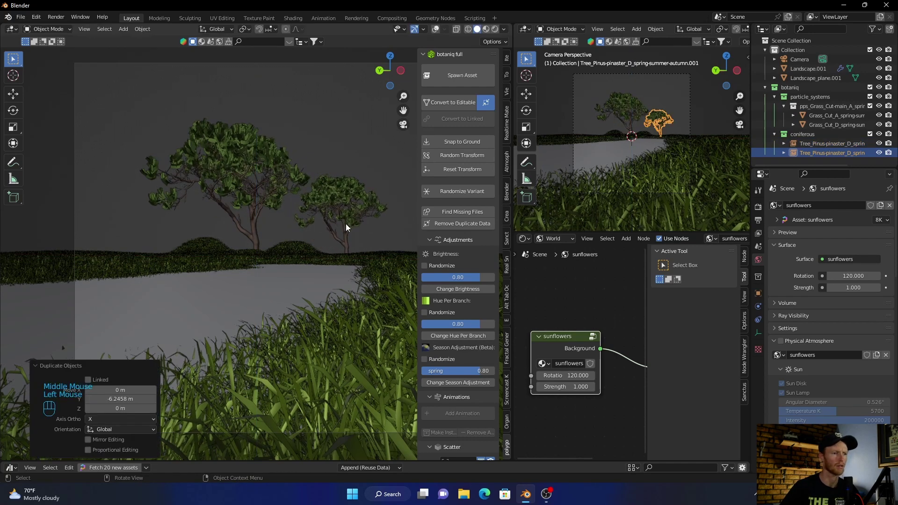
left_click(461, 154)
left_click(461, 152)
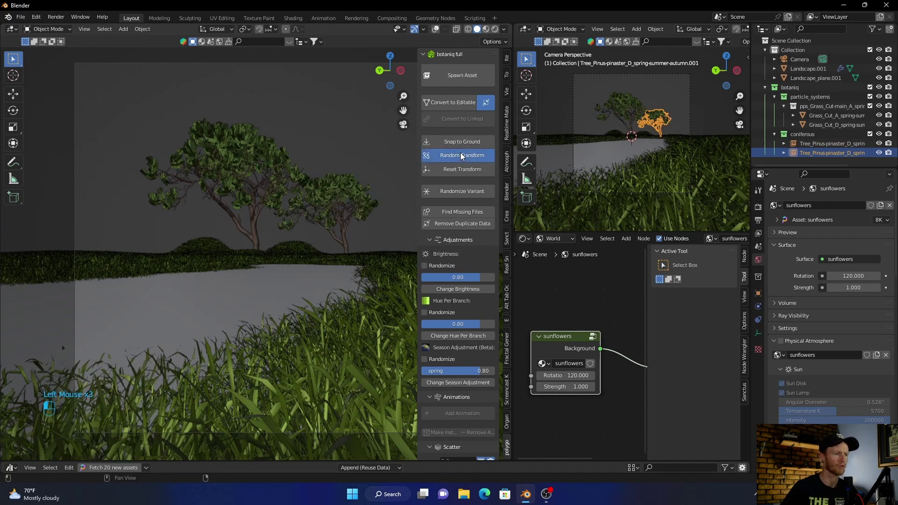
Step: Duplicate the original tree to the left, randomize it, and rotate it -9.85°
left_click(257, 244)
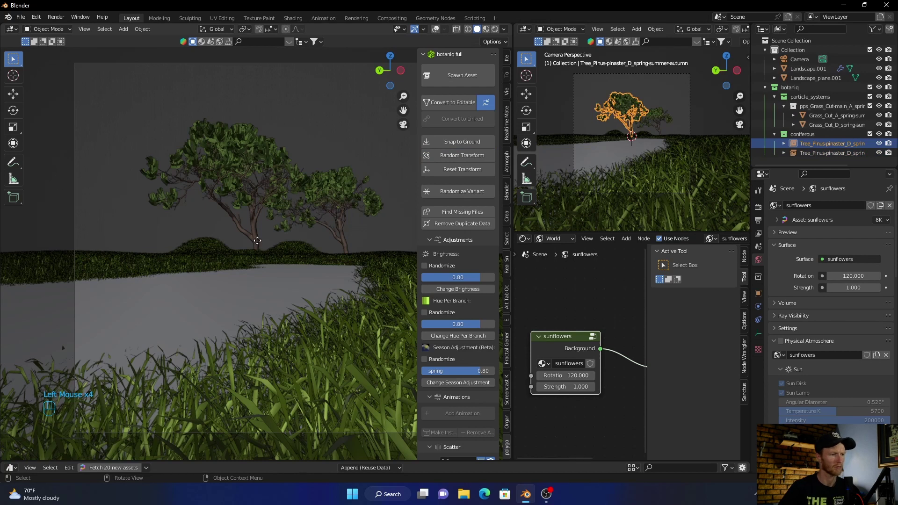
key("shift+d")
left_click(257, 240)
key("g")
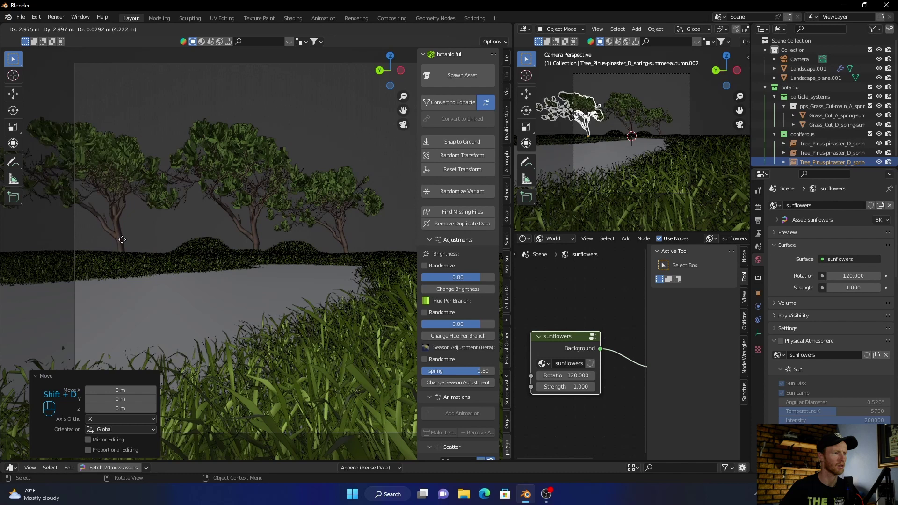
left_click(131, 242)
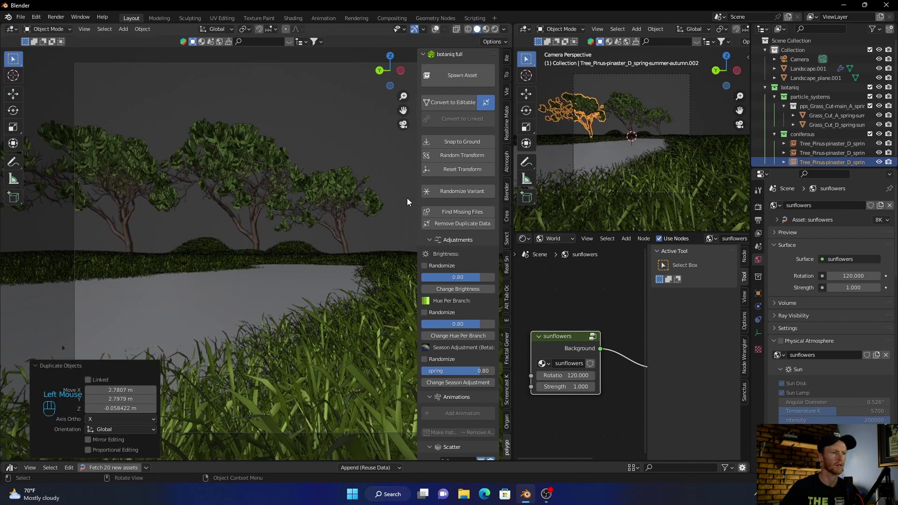
left_click(456, 155)
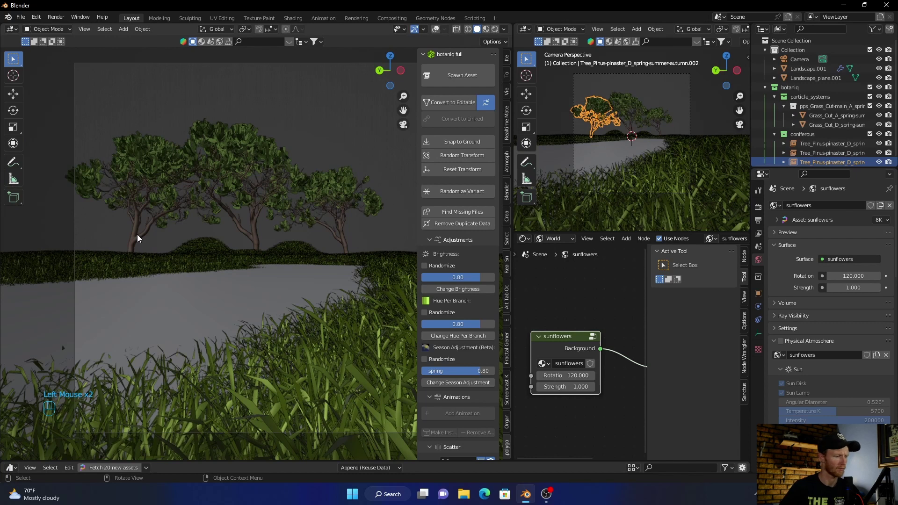
key("r")
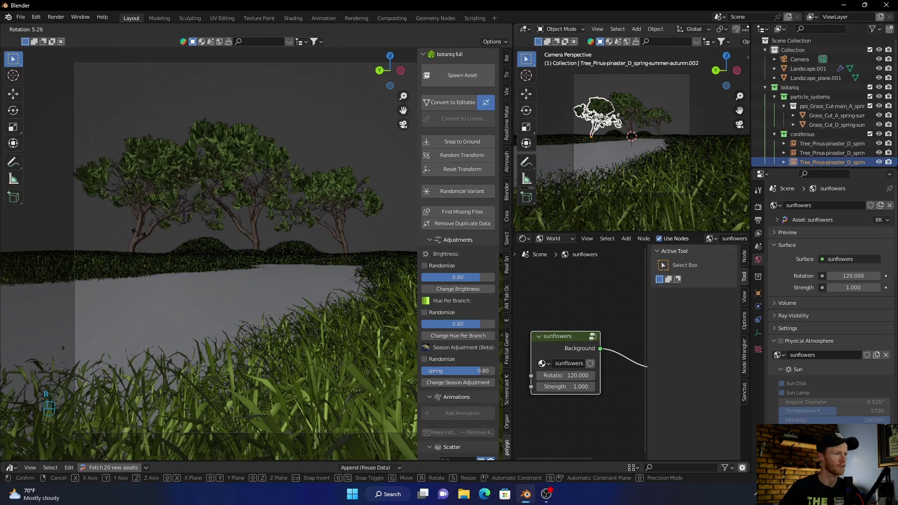
left_click(133, 227)
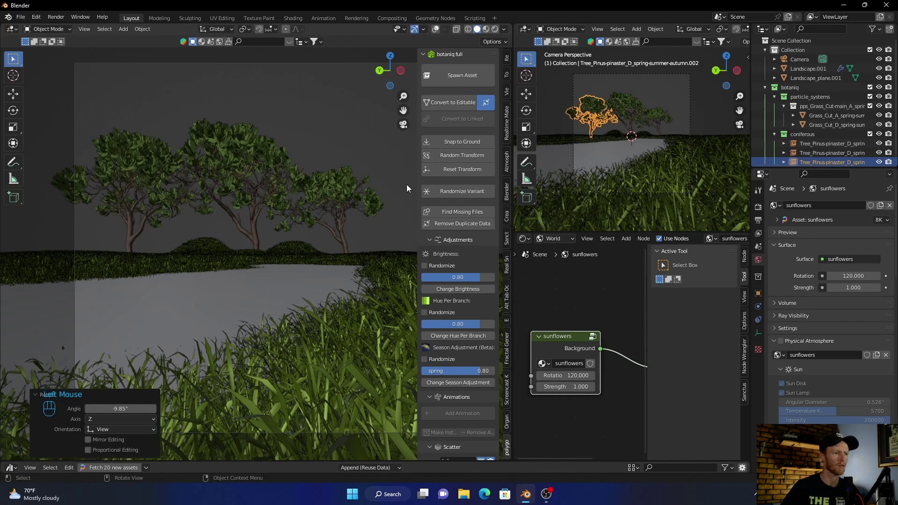
Step: Add another copy of the right-hand tree and widen the left viewport
left_click(344, 246)
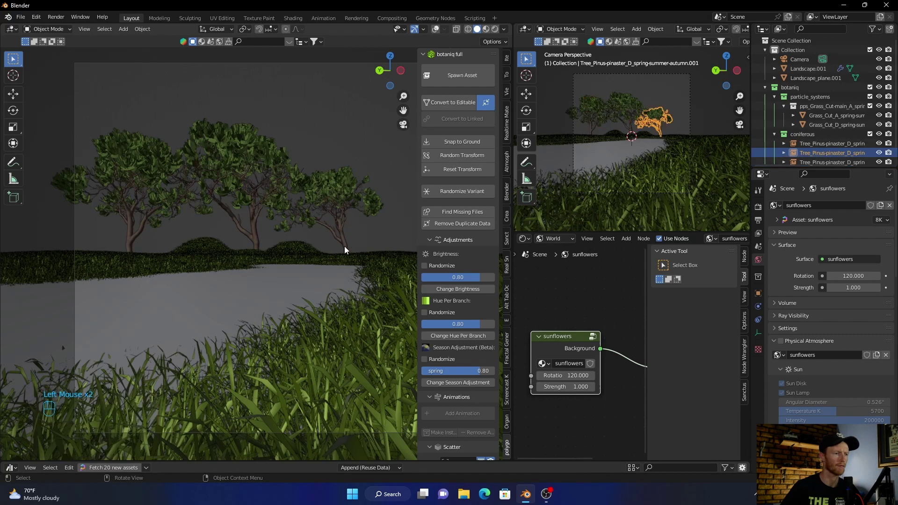
key("shift+d")
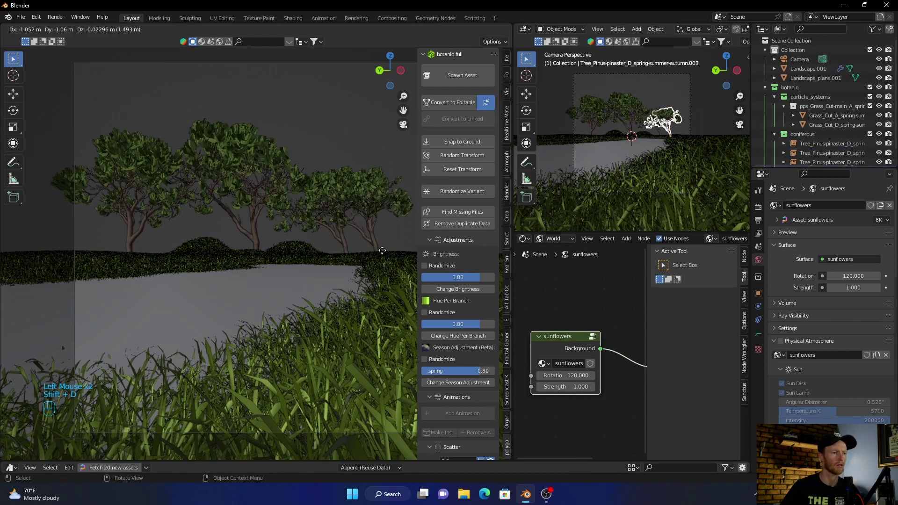
left_click(383, 244)
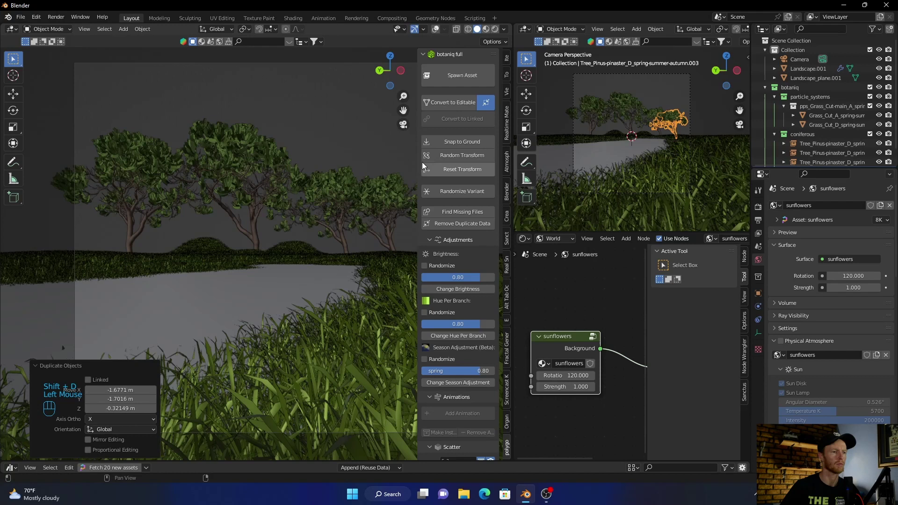
left_click_drag(420, 155, 472, 150)
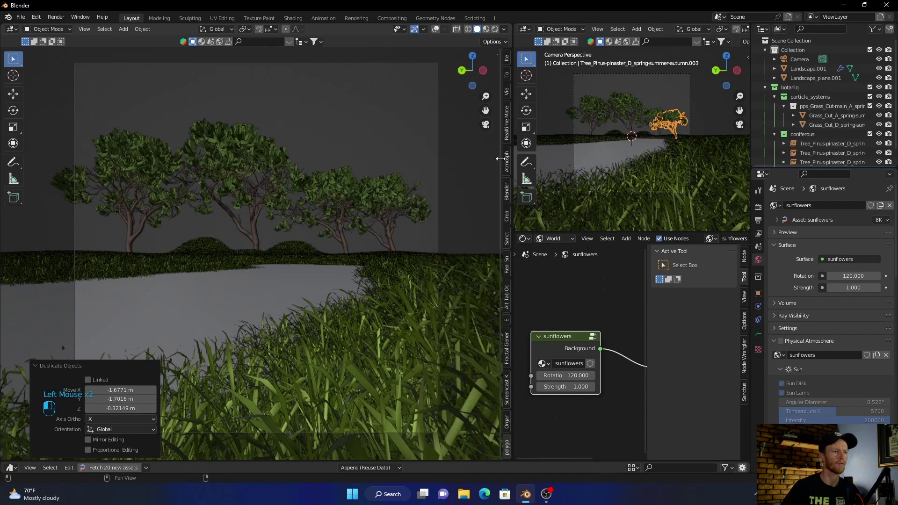
Step: From top view, move the newest tree 2.0524 m along Y and -2.7435 m along X
left_click(472, 55)
scroll(292, 279, "up", 1)
scroll(293, 280, "up", 2)
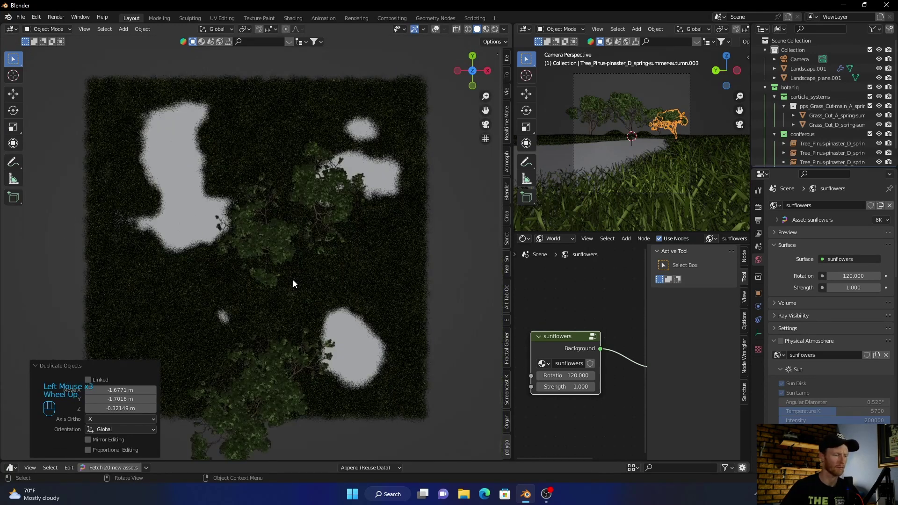
key("g")
middle_click(297, 262)
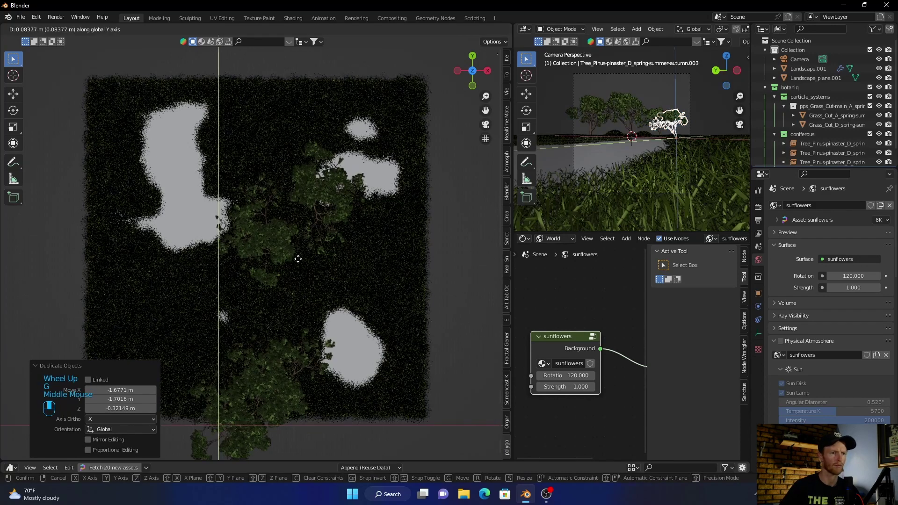
left_click(302, 232)
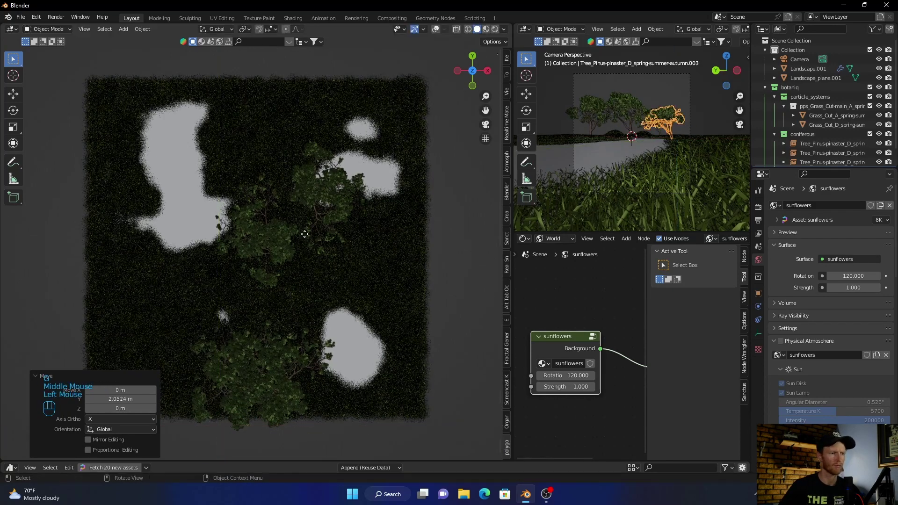
key("g")
middle_click(334, 228)
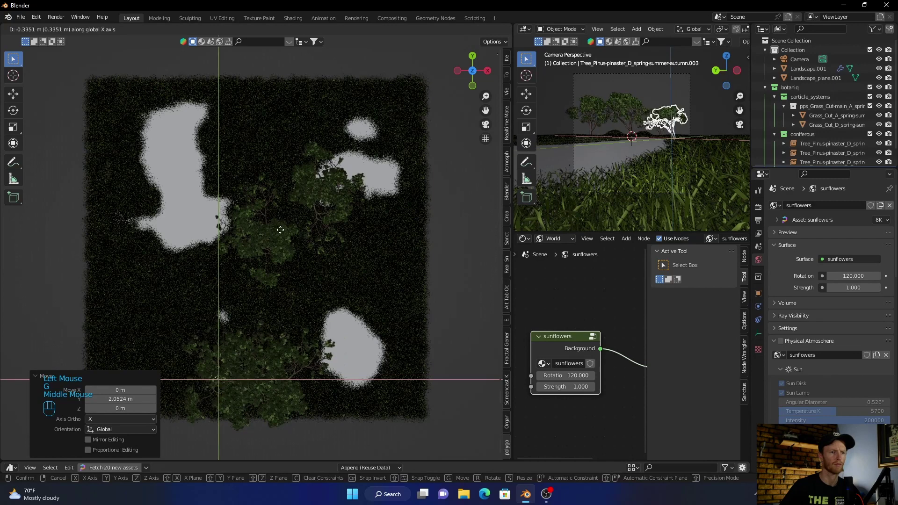
left_click(243, 231)
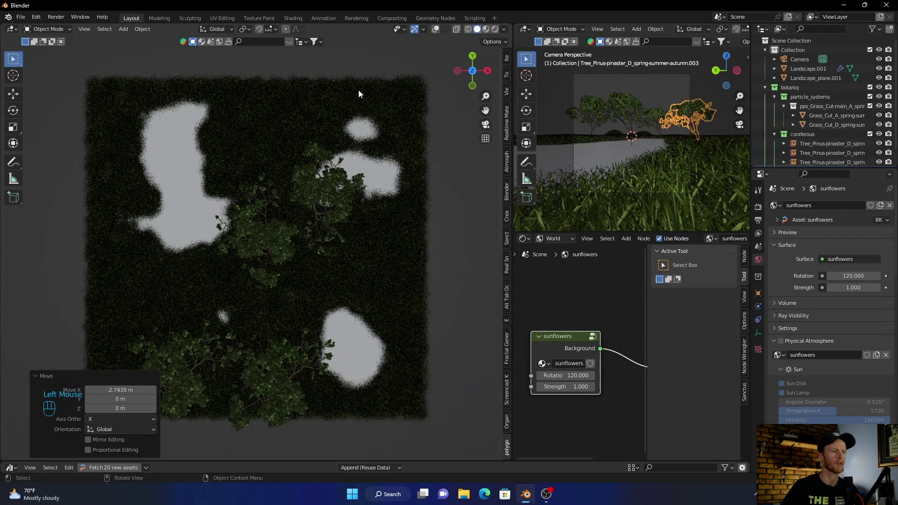
Step: Back in camera view, rotate a far-bank pine 11.3° around Z
left_click(484, 125)
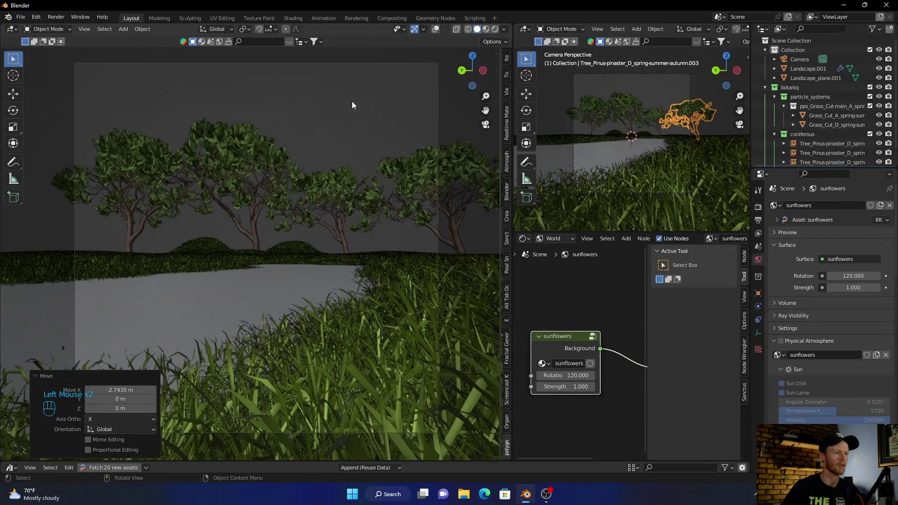
left_click(352, 102)
left_click(341, 232)
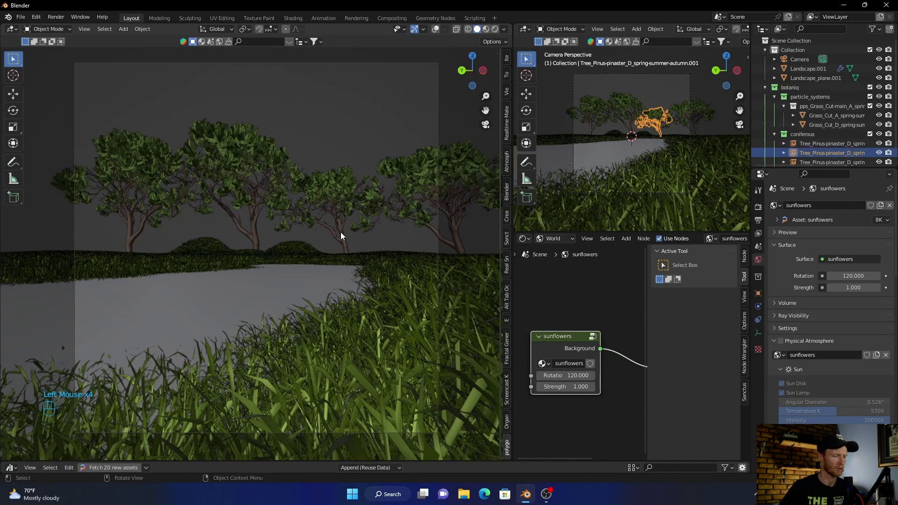
key("r")
left_click(346, 227)
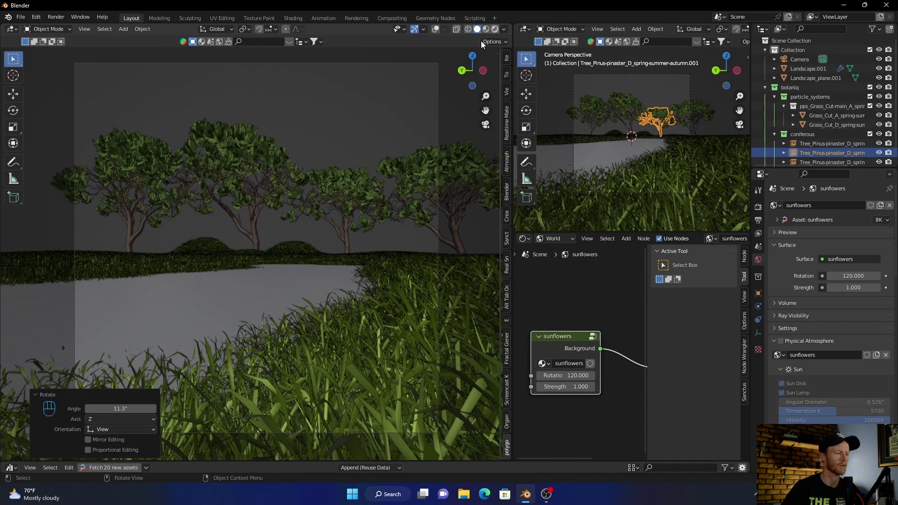
Step: Preview the scene in Rendered shading and orbit toward the pond reflecting the trees
left_click(495, 29)
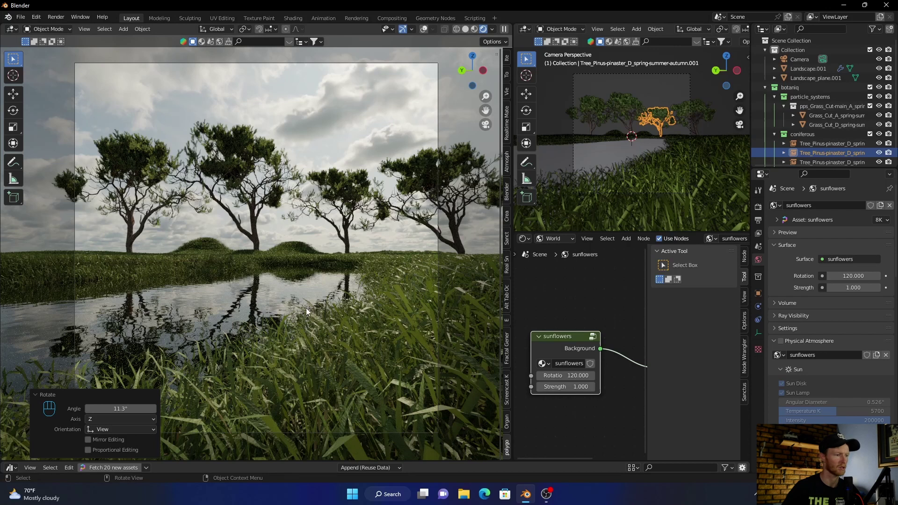
left_click(37, 394)
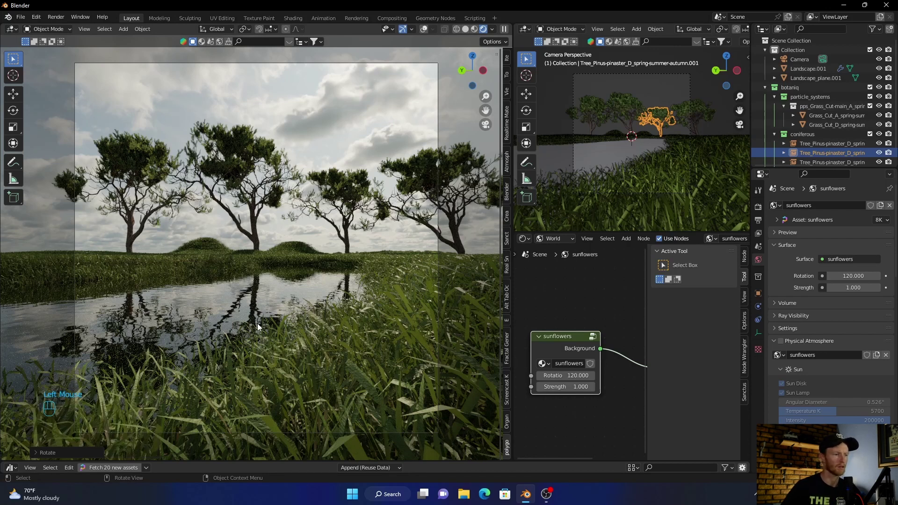
mouse_move(259, 327)
middle_mouse_down()
mouse_move(248, 323)
mouse_move(254, 318)
mouse_move(260, 327)
middle_mouse_up()
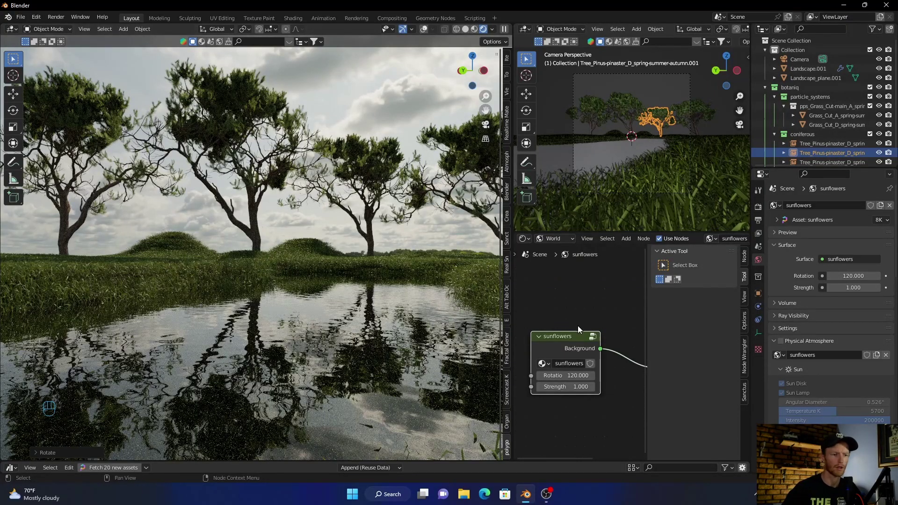
Step: Test the Background Strength at 0.5, then settle it at 0.9
left_click(574, 385)
key("BackSpace")
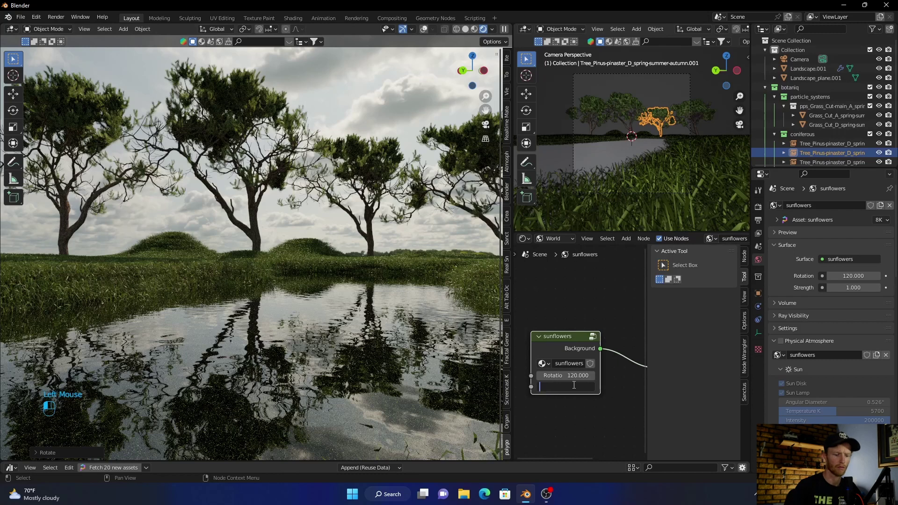
type("0.5")
key("Return")
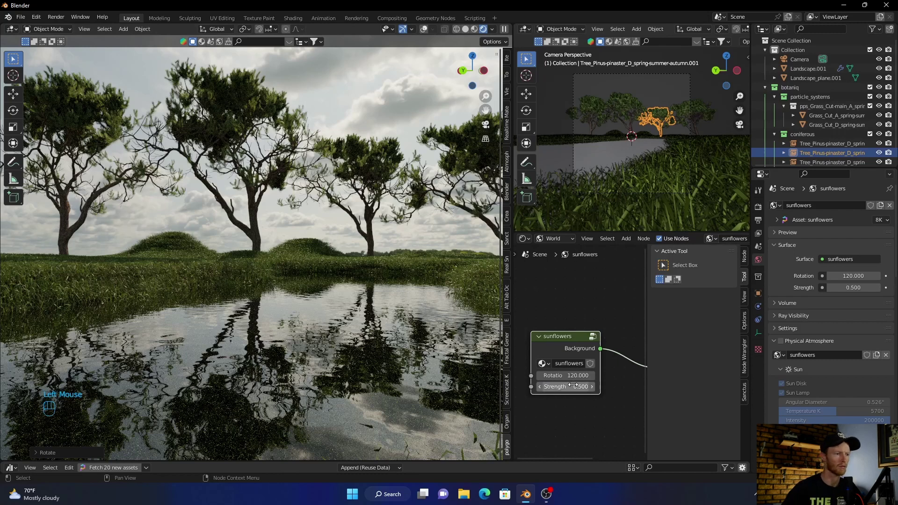
left_click(573, 386)
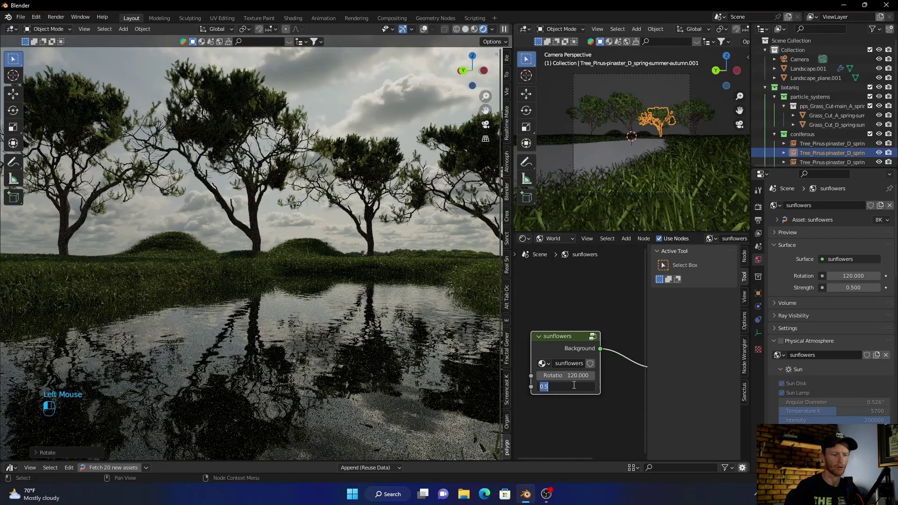
key("BackSpace")
type("0.9")
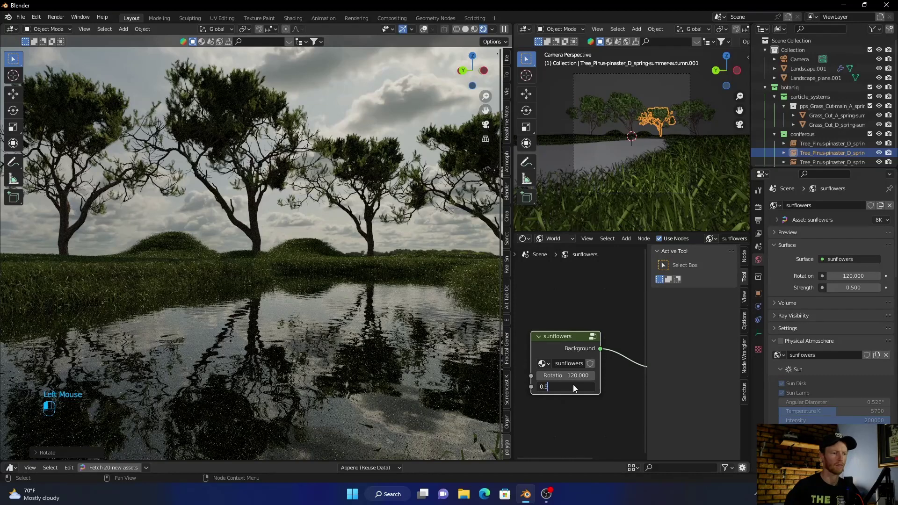
key("Return")
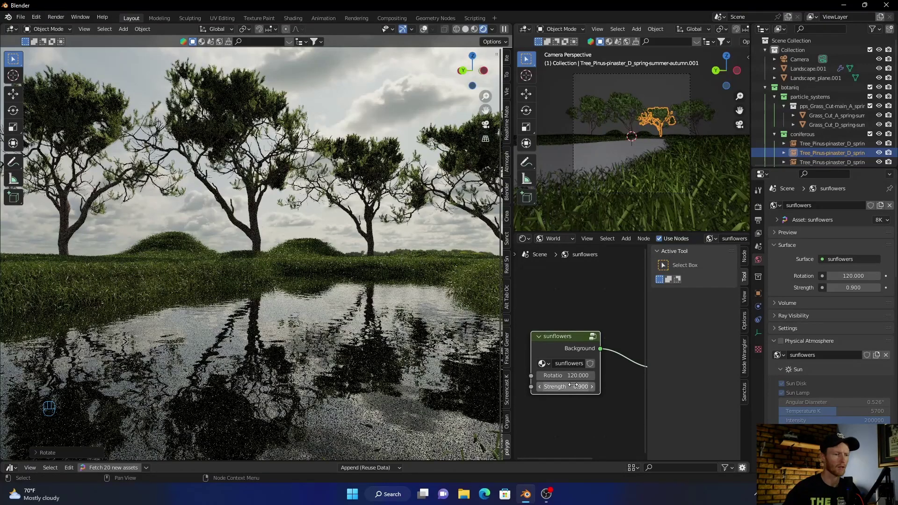